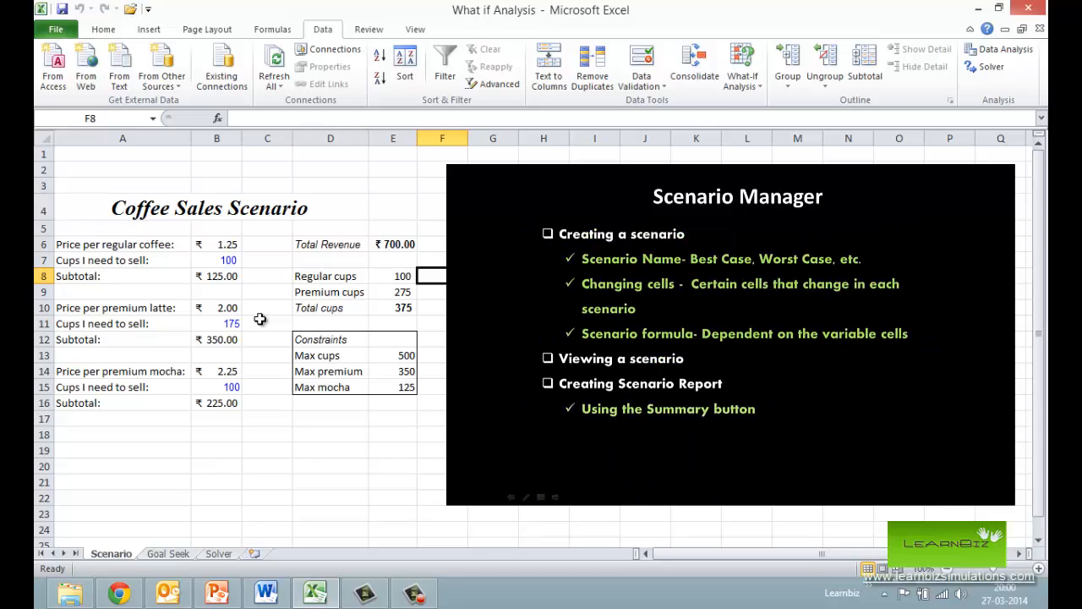
Inspect the cups-to-sell cells B7, B11 and B15 and the Total Revenue formula in E6.
click(260, 319)
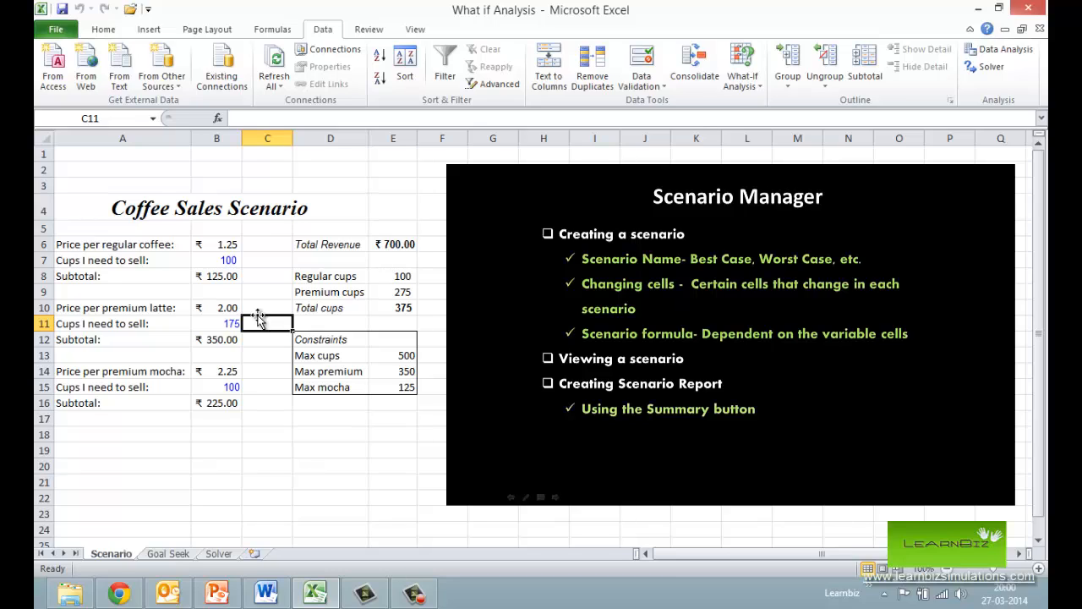
click(220, 261)
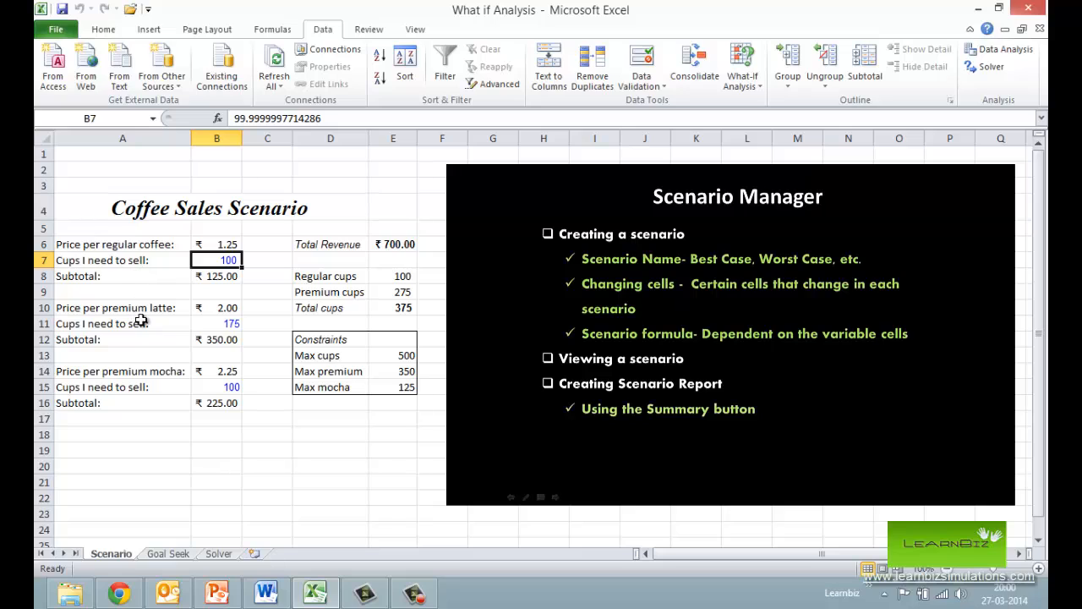
click(214, 327)
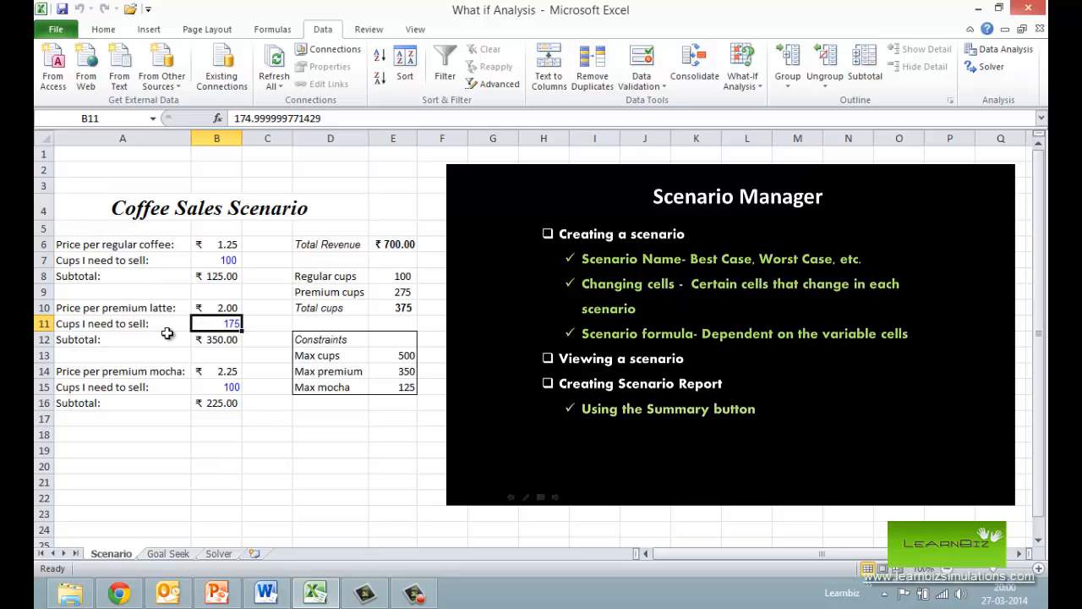
click(196, 387)
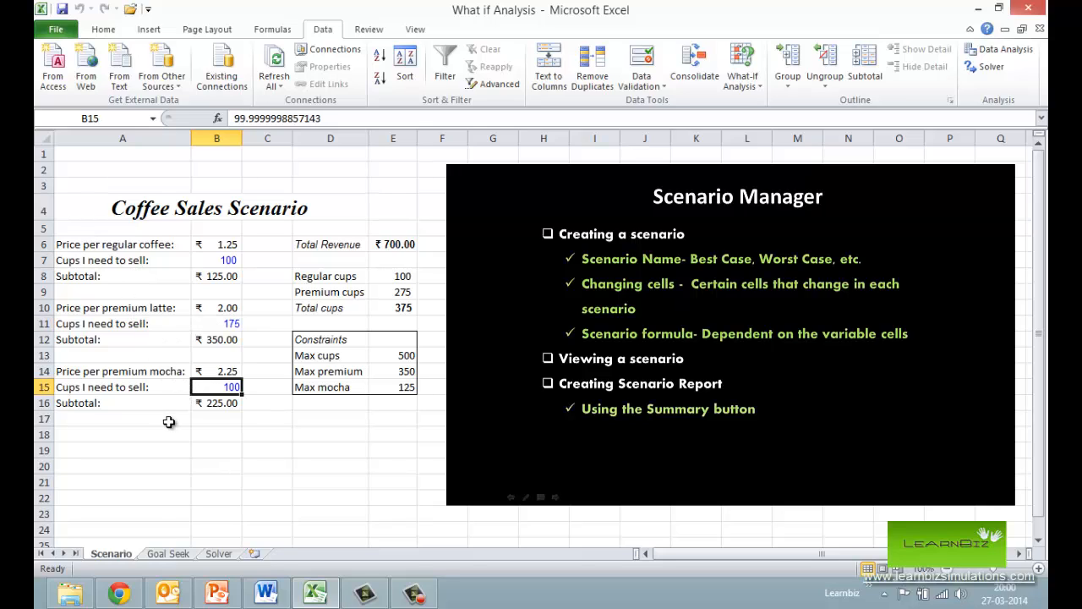
click(387, 244)
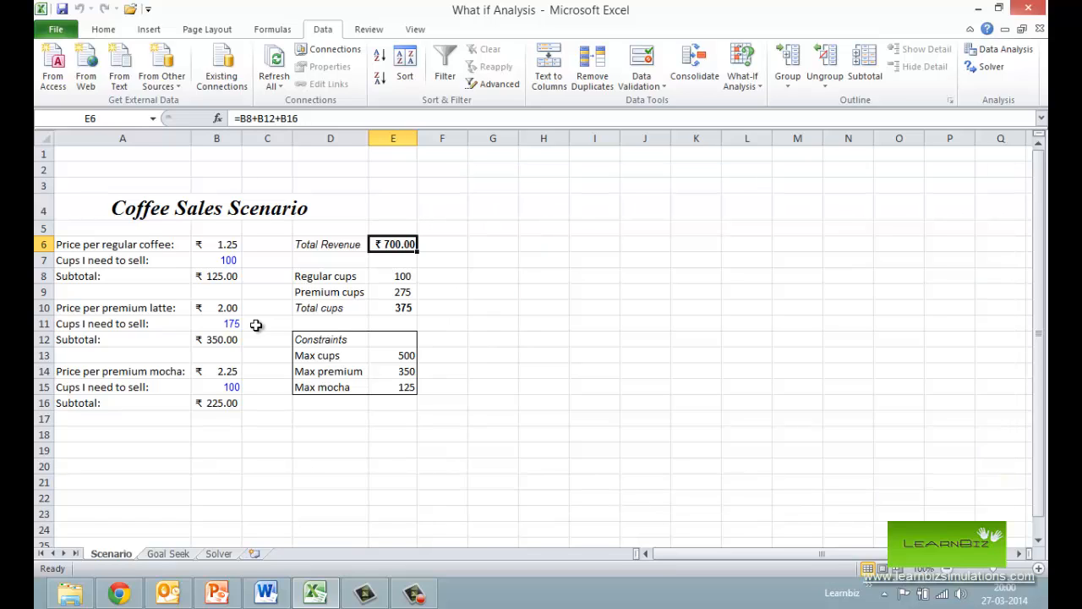
click(256, 324)
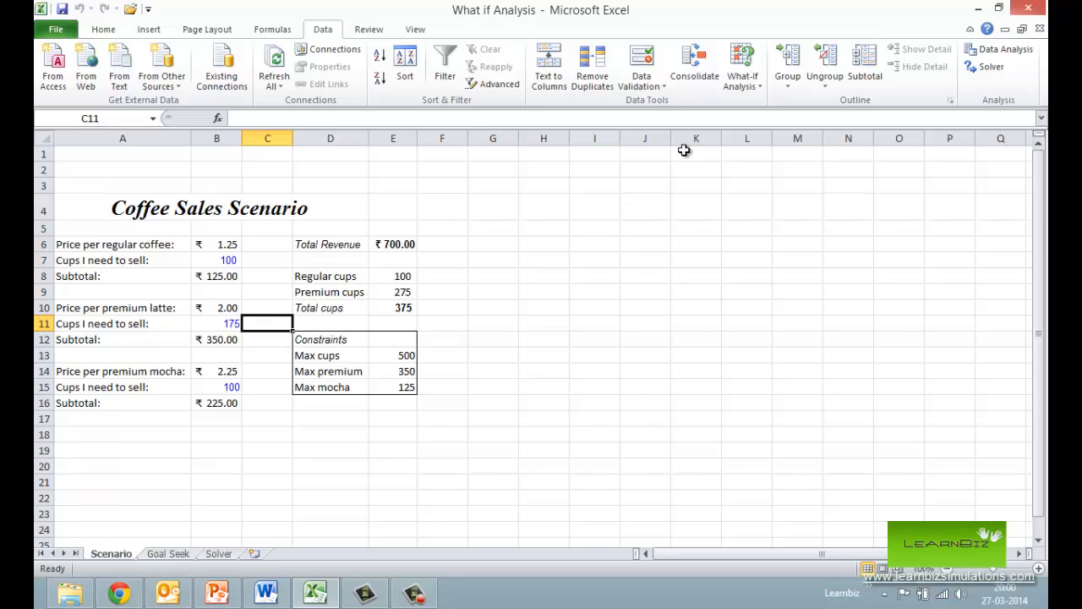
Start a new scenario in the Scenario Manager and name it Best Case.
click(742, 80)
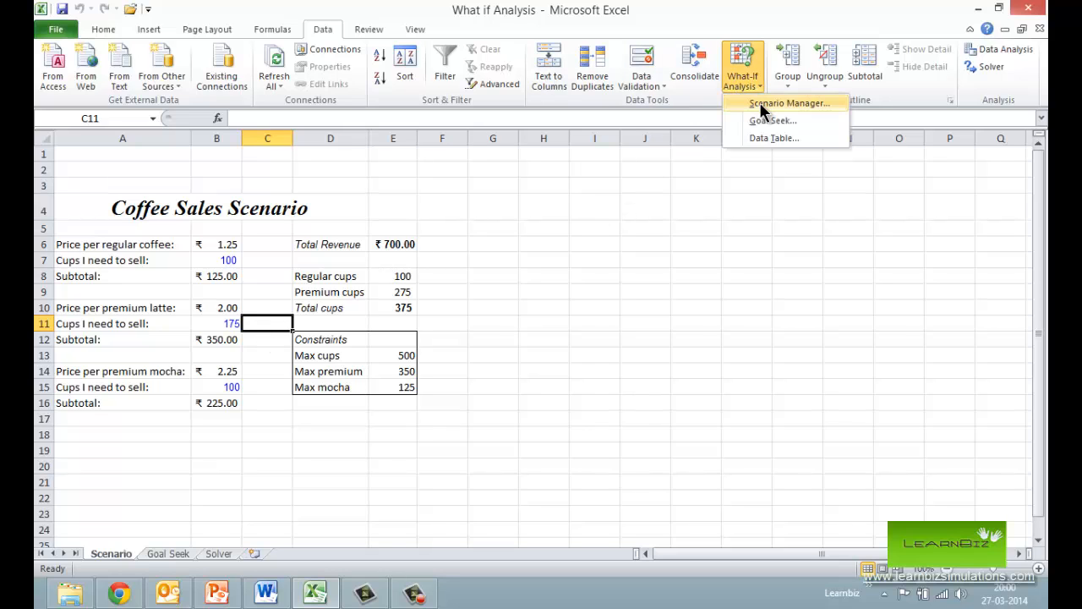
click(760, 105)
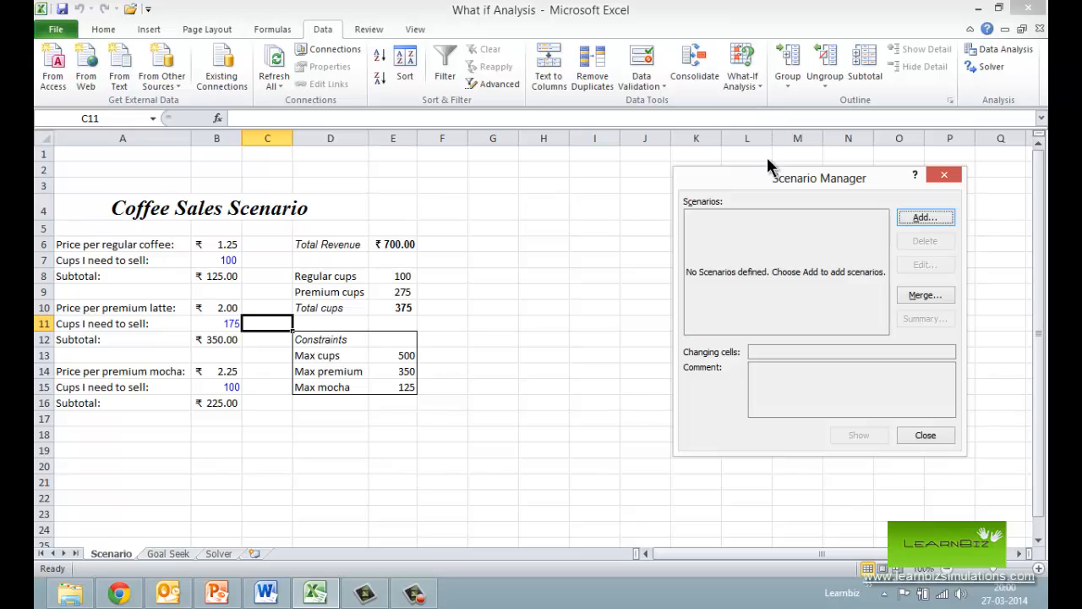
drag(770, 180, 727, 175)
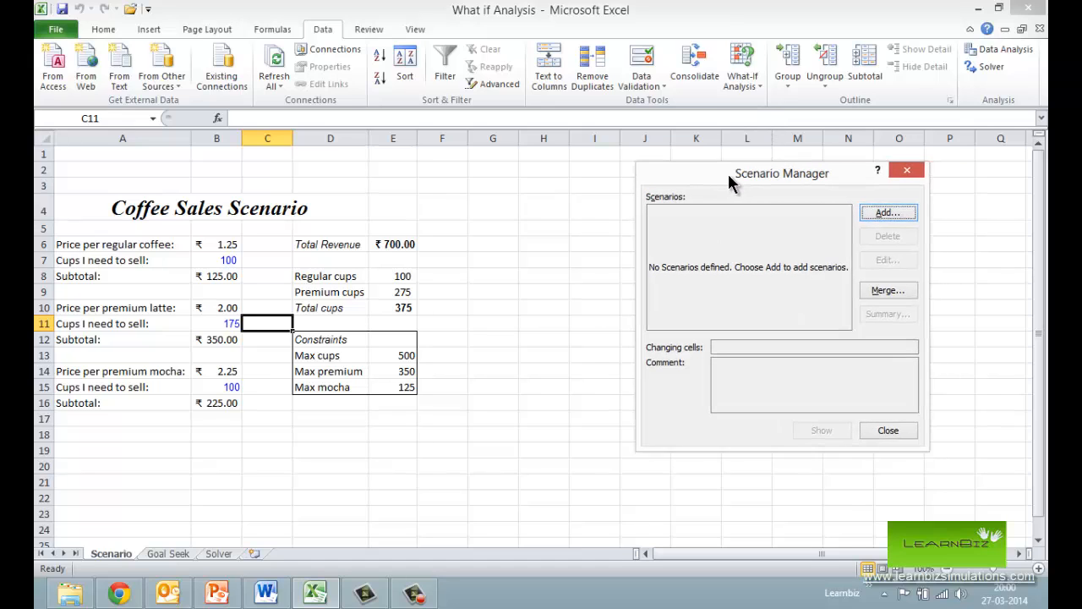
click(887, 214)
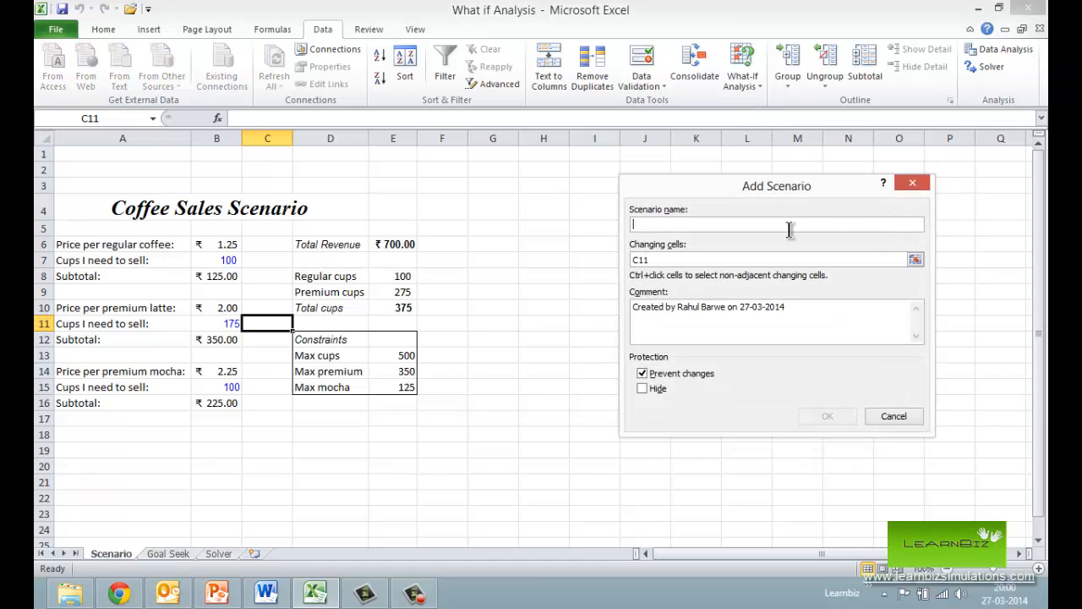
text(Best Case)
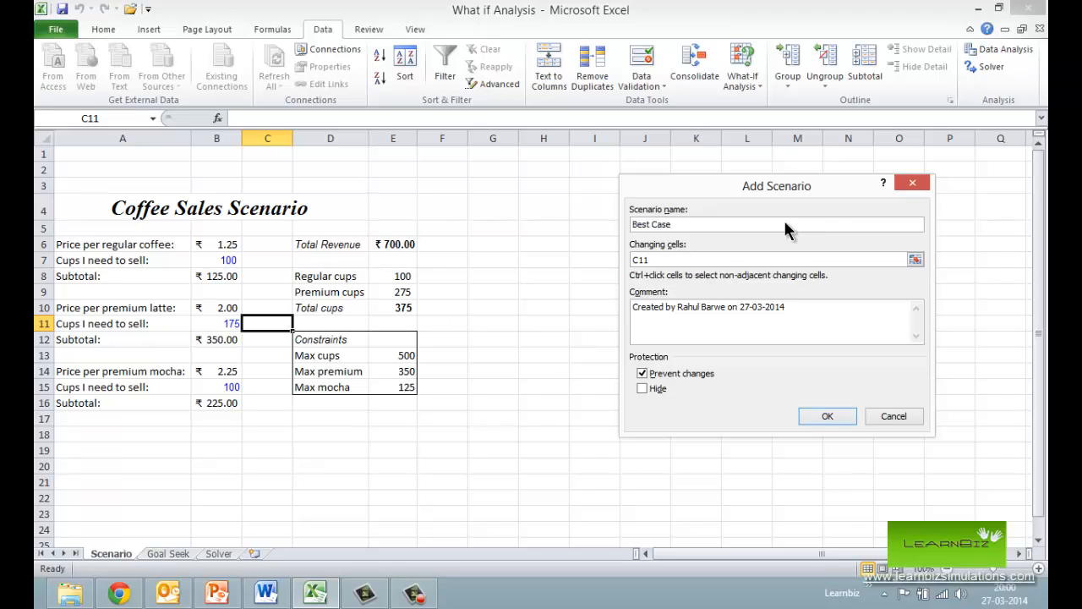
Set the Best Case scenario's changing cells to B7, B11 and B15, and turn off its Prevent changes protection.
click(690, 259)
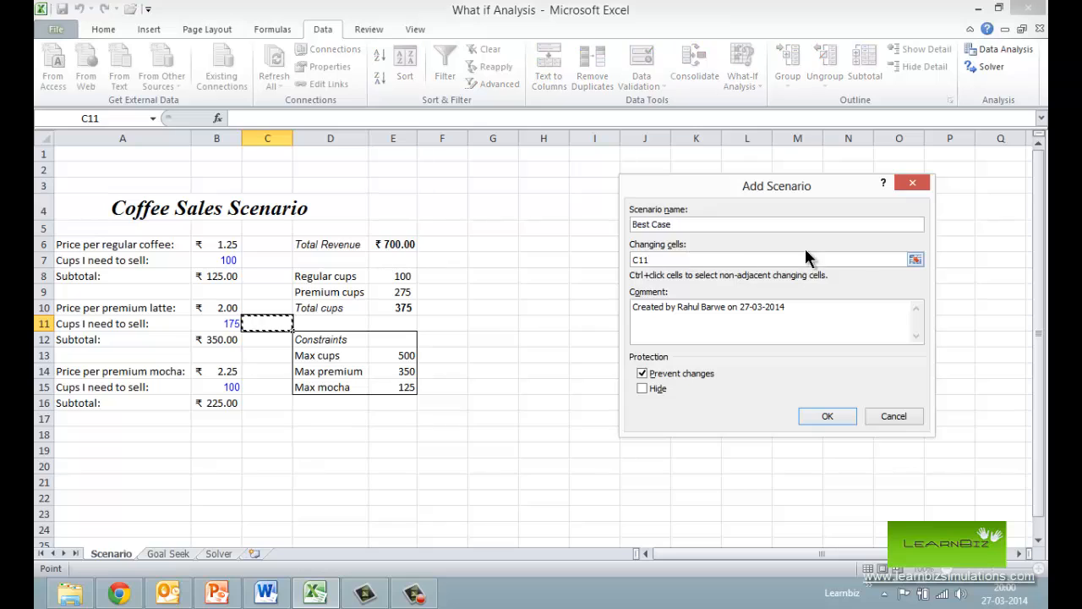
click(914, 259)
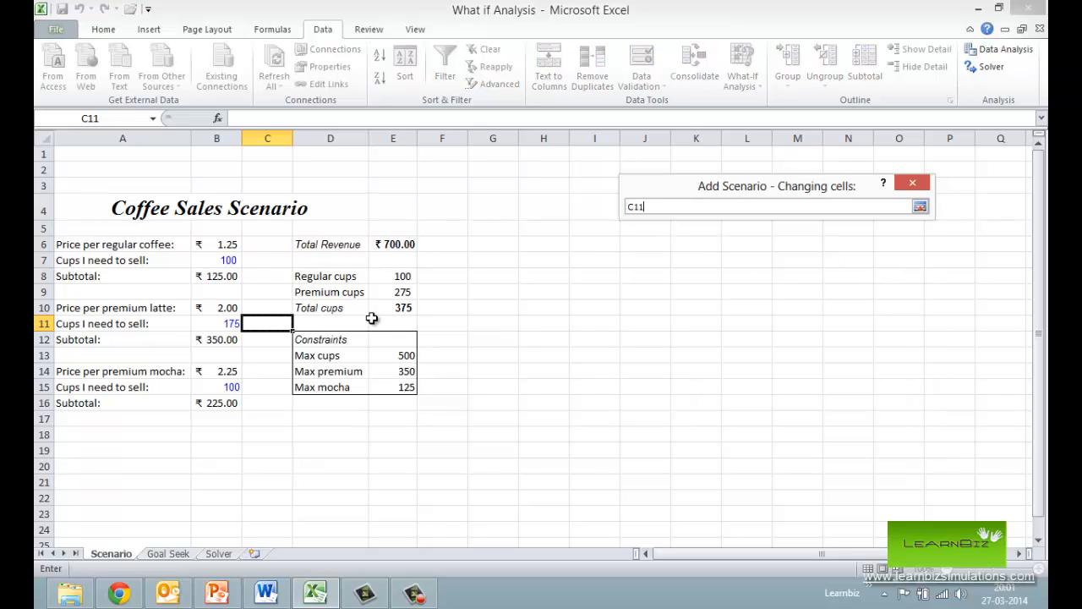
click(218, 260)
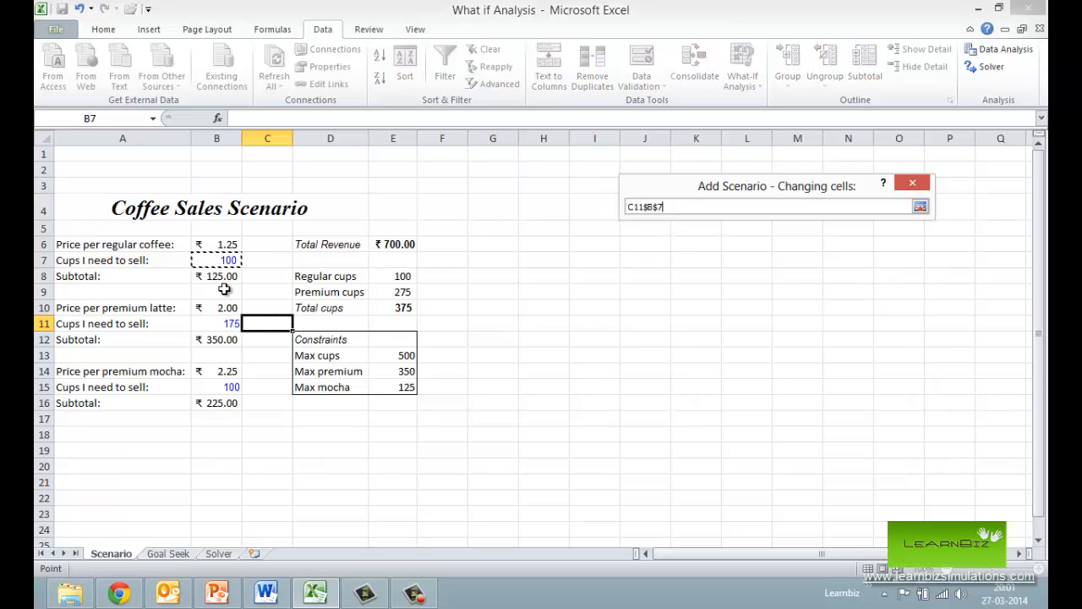
ctrl+click(227, 324)
ctrl+click(226, 387)
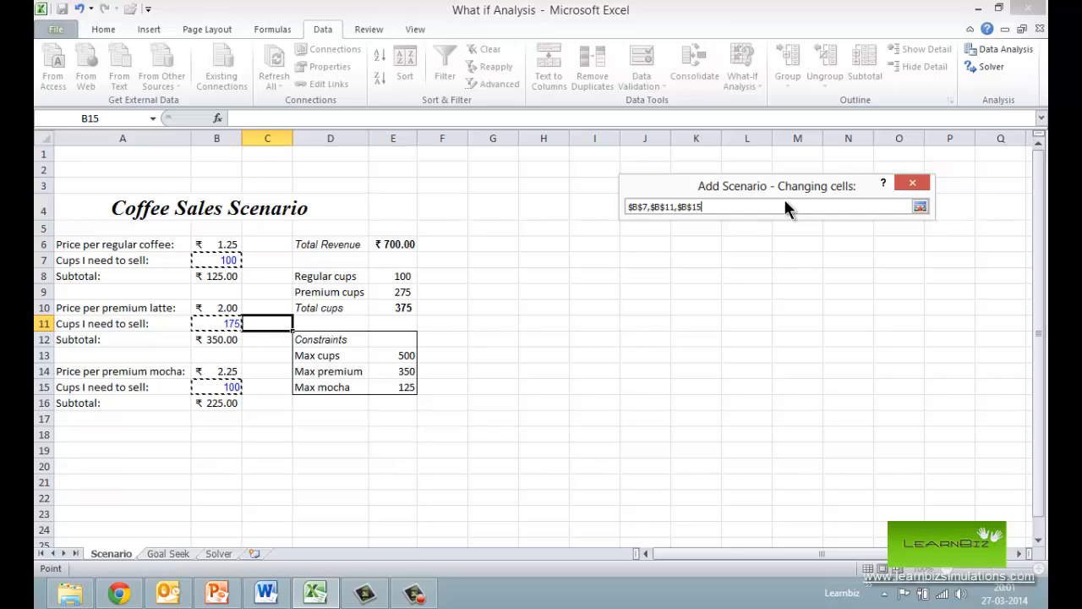
click(919, 206)
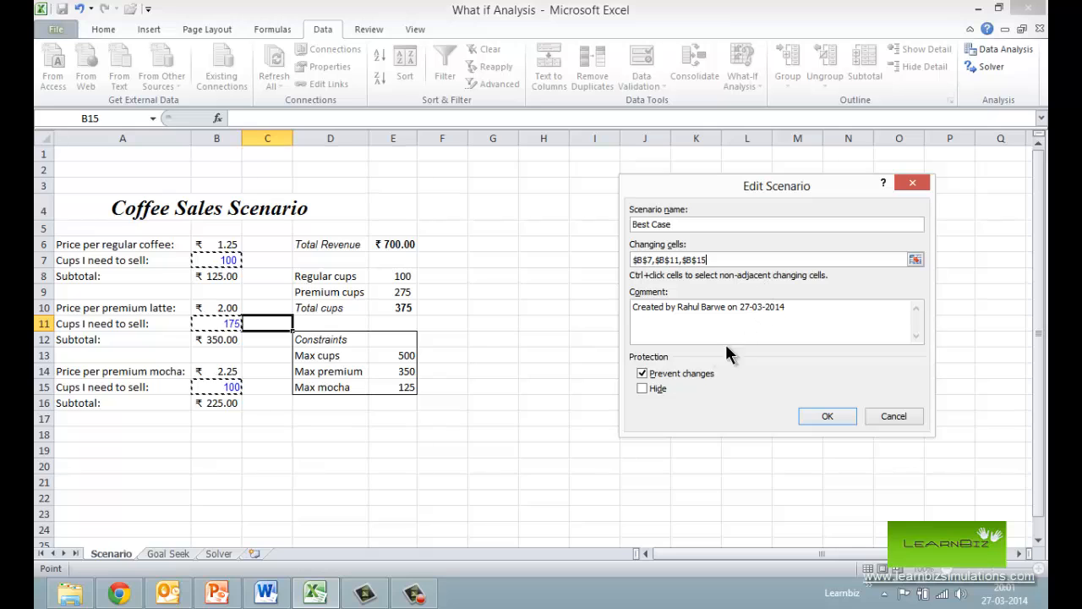
click(644, 374)
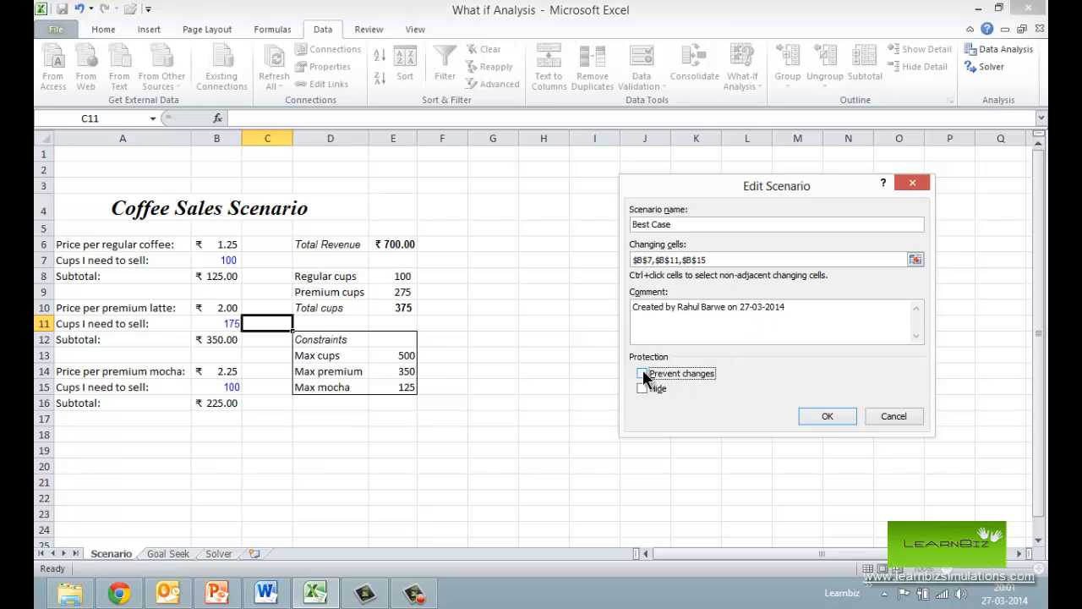
click(826, 417)
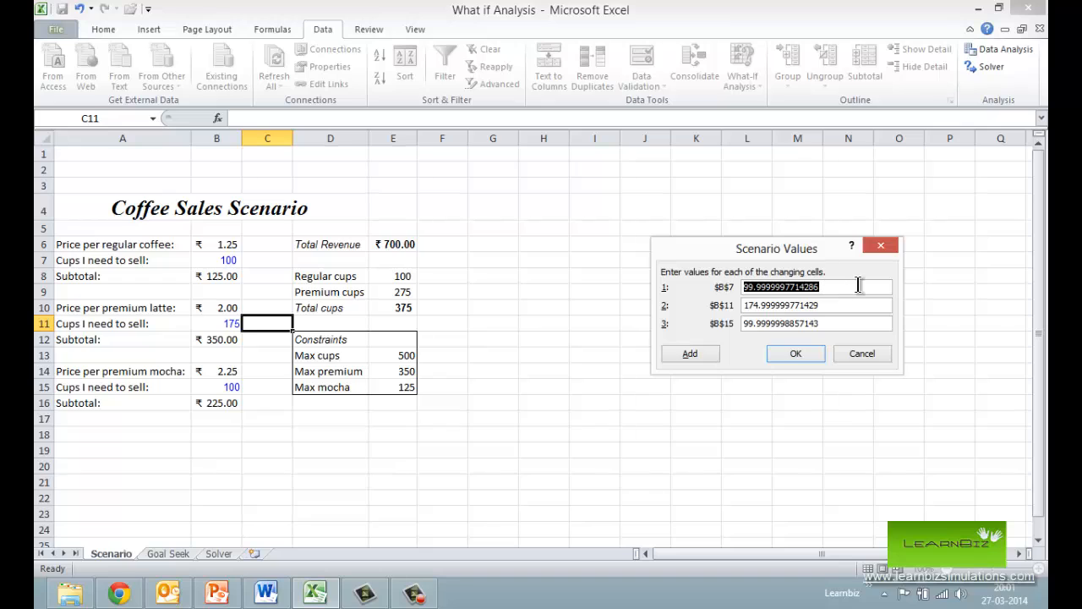
Give Best Case the values 150 for B7, 225 for B11 and 125 for B15, and proceed to adding another scenario.
text(150)
key(Tab)
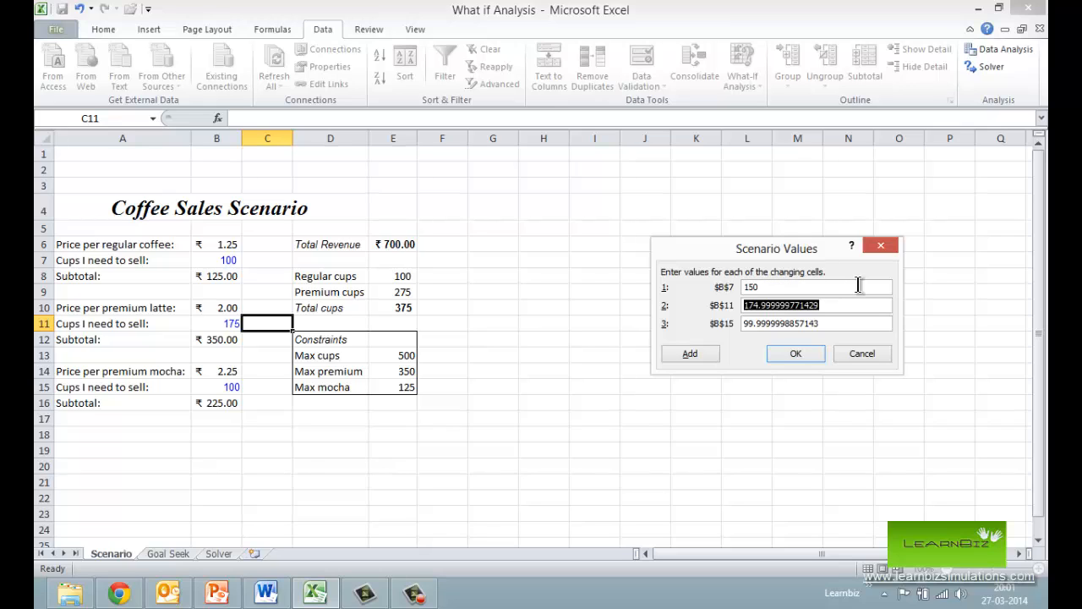
text(225)
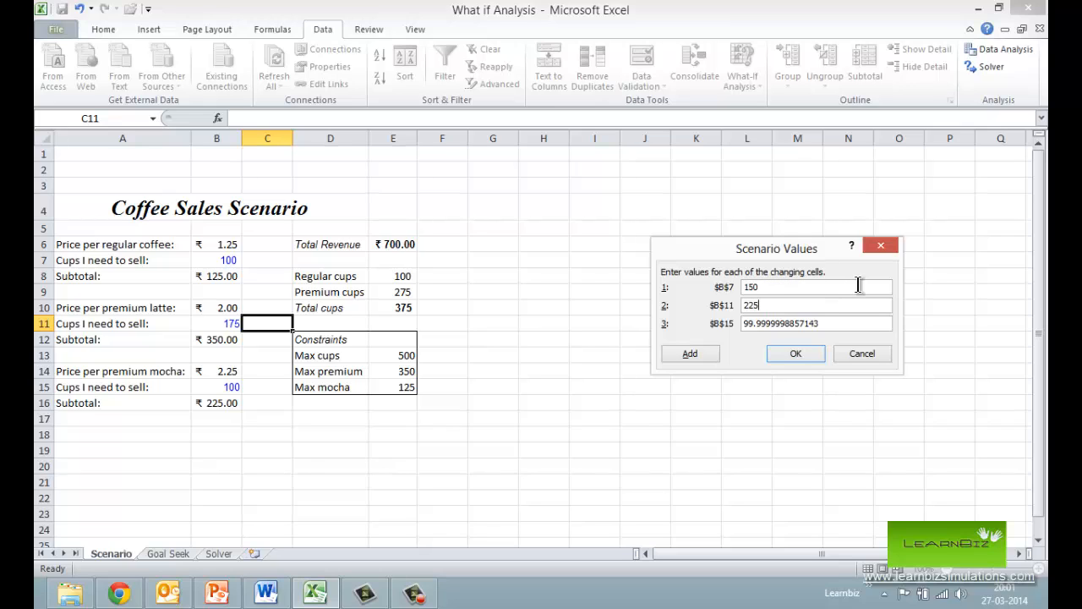
key(Tab)
text(125)
click(695, 354)
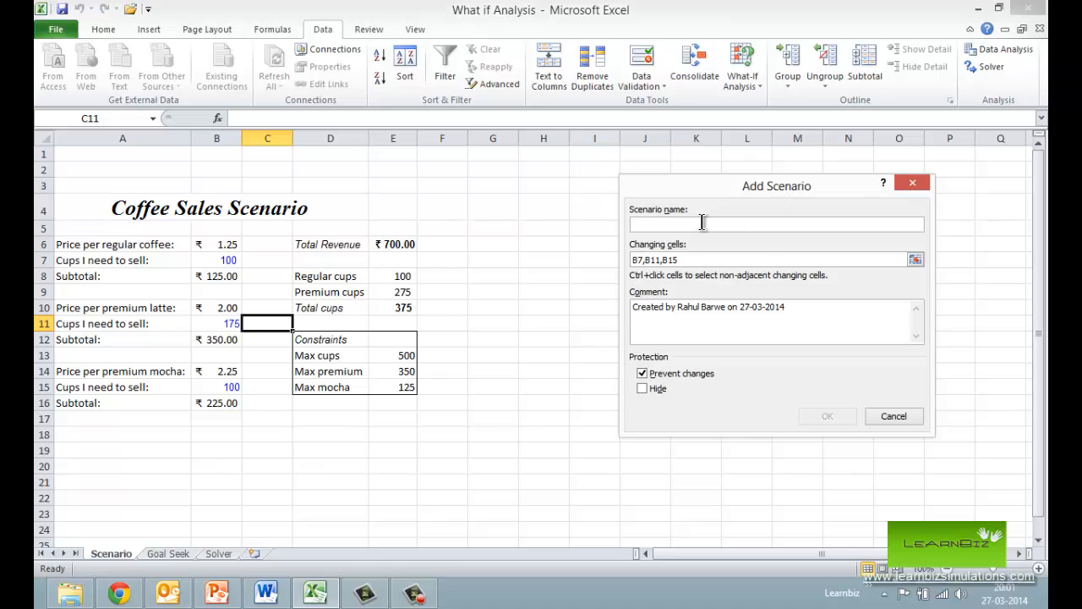
Name the second scenario Worst Case, keep changing cells B7, B11 and B15, and turn off its Prevent changes protection.
text(Worst)
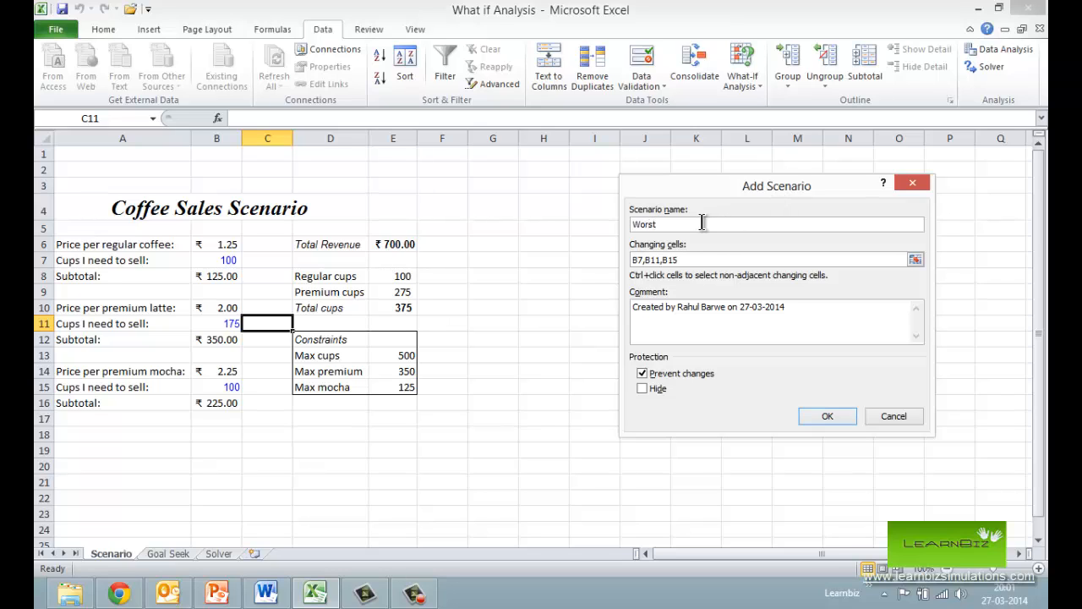
text( Case)
click(653, 378)
click(827, 415)
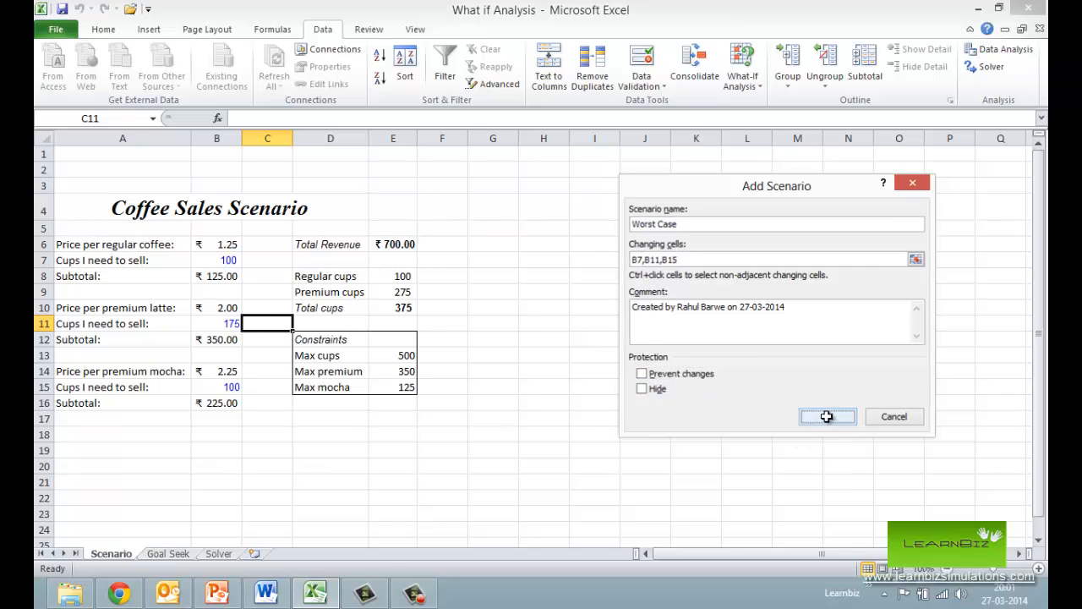
Give Worst Case the values 50 for B7, 40 for B11 and 30 for B15, and close the Scenario Manager.
text(50)
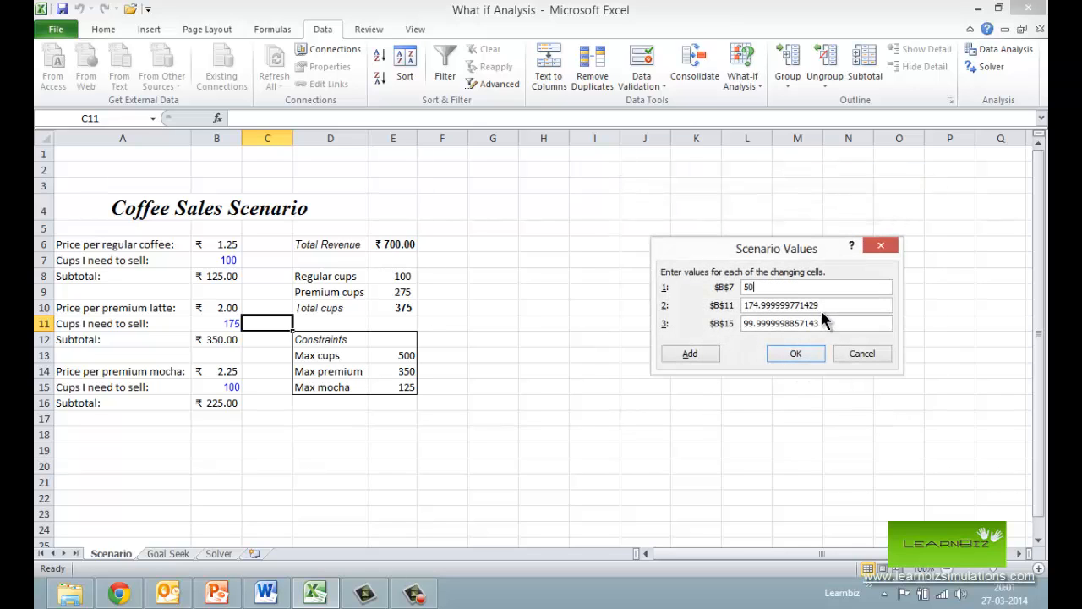
key(Tab)
text(40)
key(Tab)
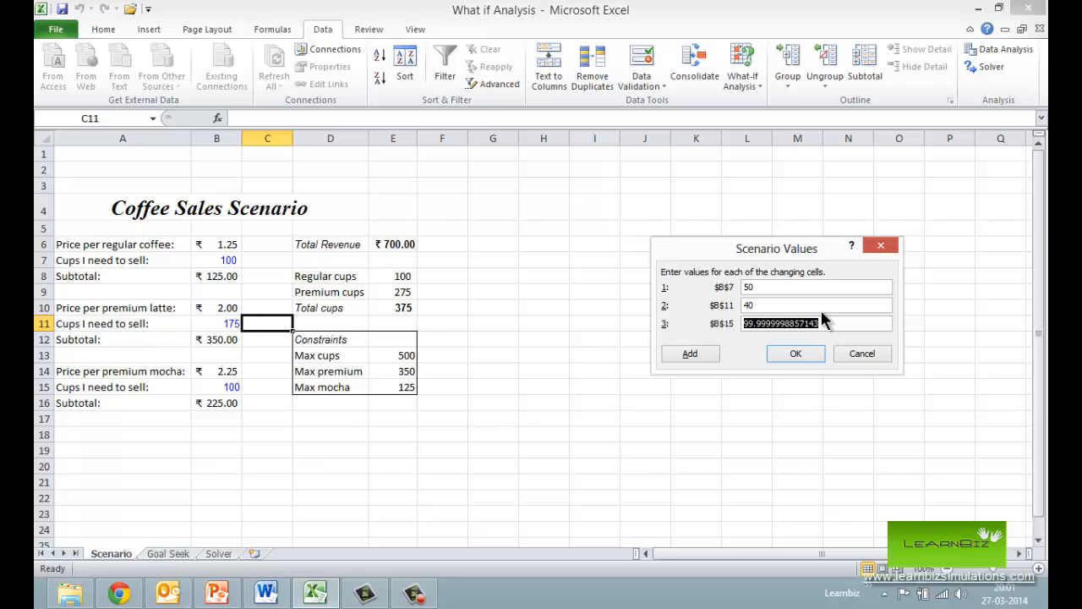
text(30)
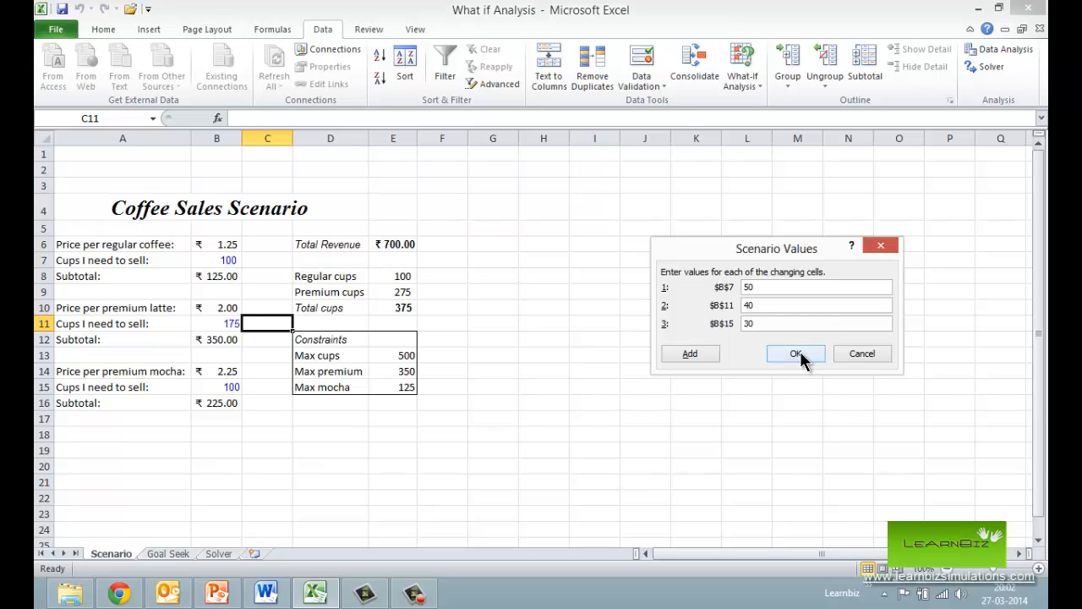
click(799, 353)
click(691, 209)
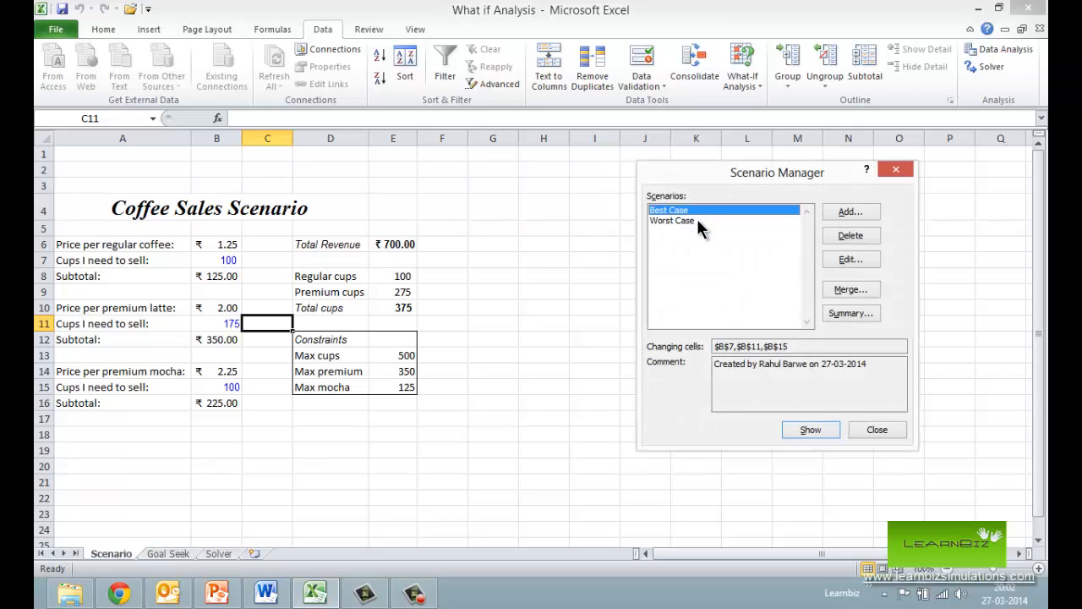
click(698, 221)
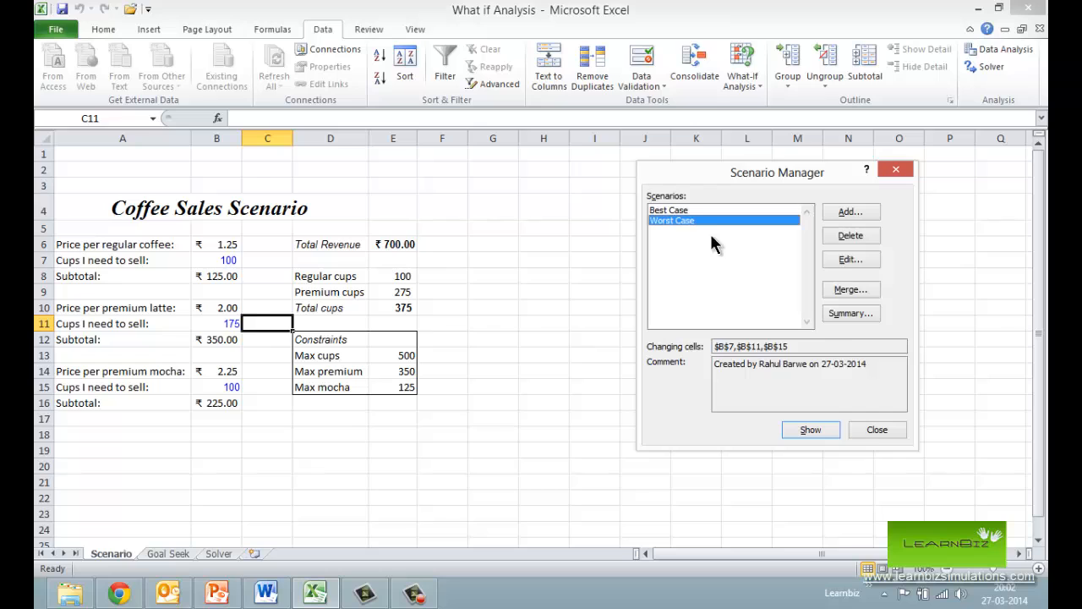
click(877, 429)
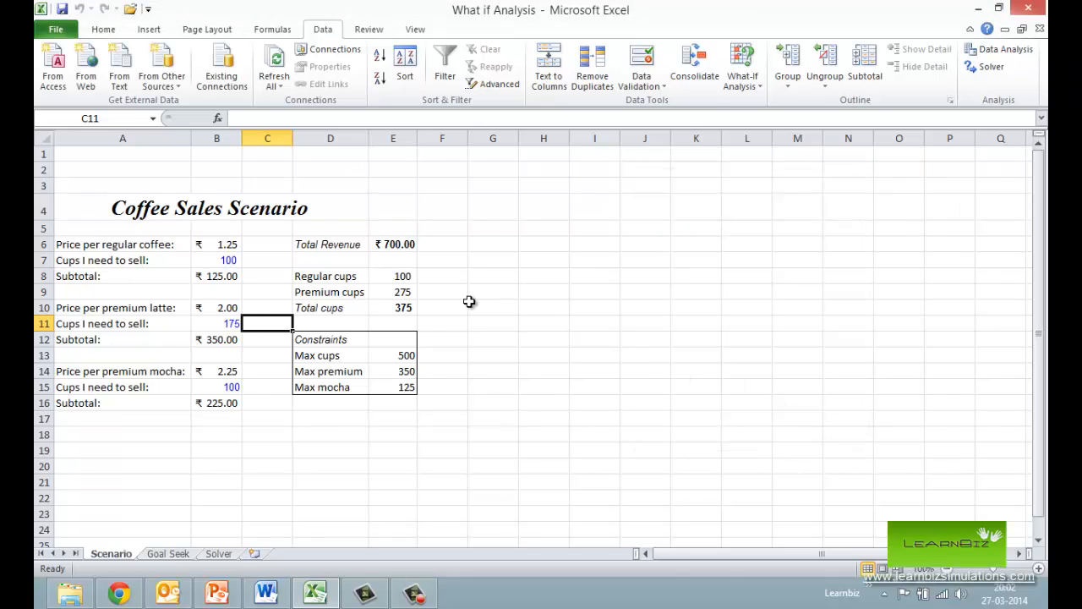
Reopen the Scenario Manager and show the Best Case scenario's values in the worksheet.
click(256, 290)
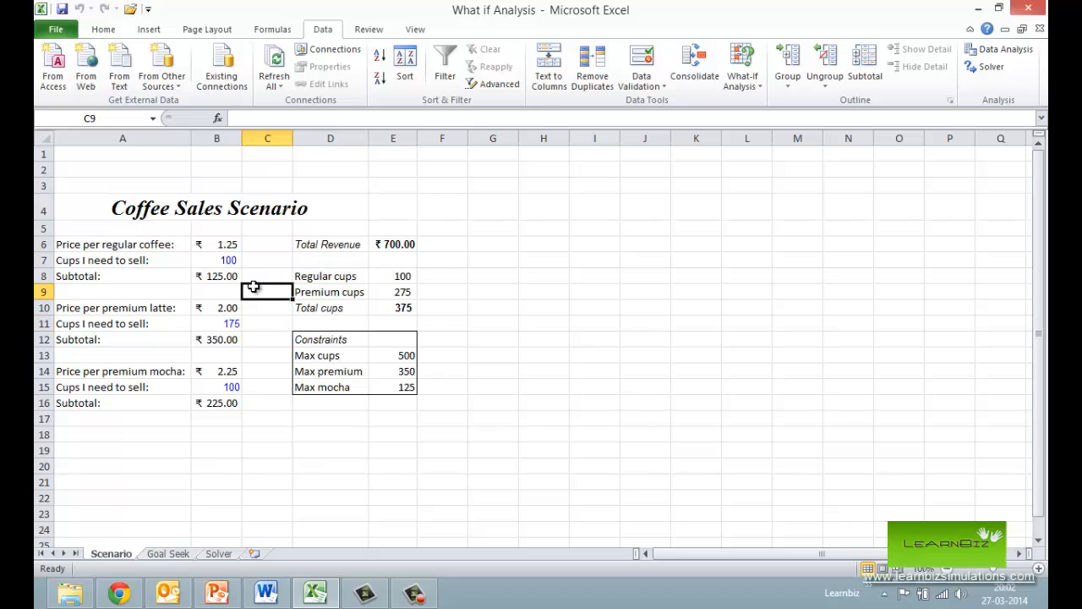
click(750, 86)
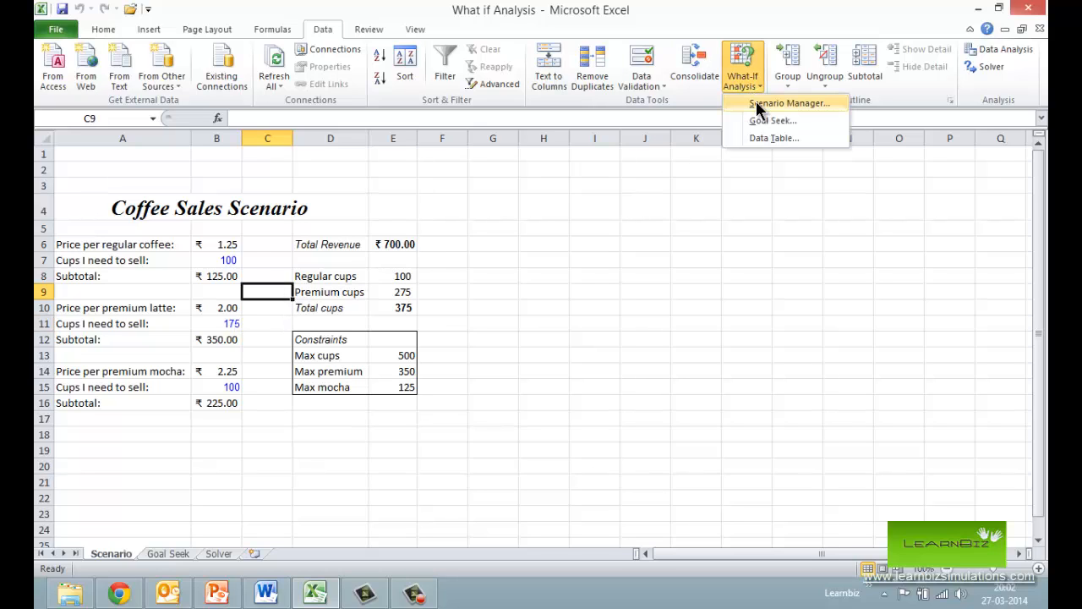
click(755, 102)
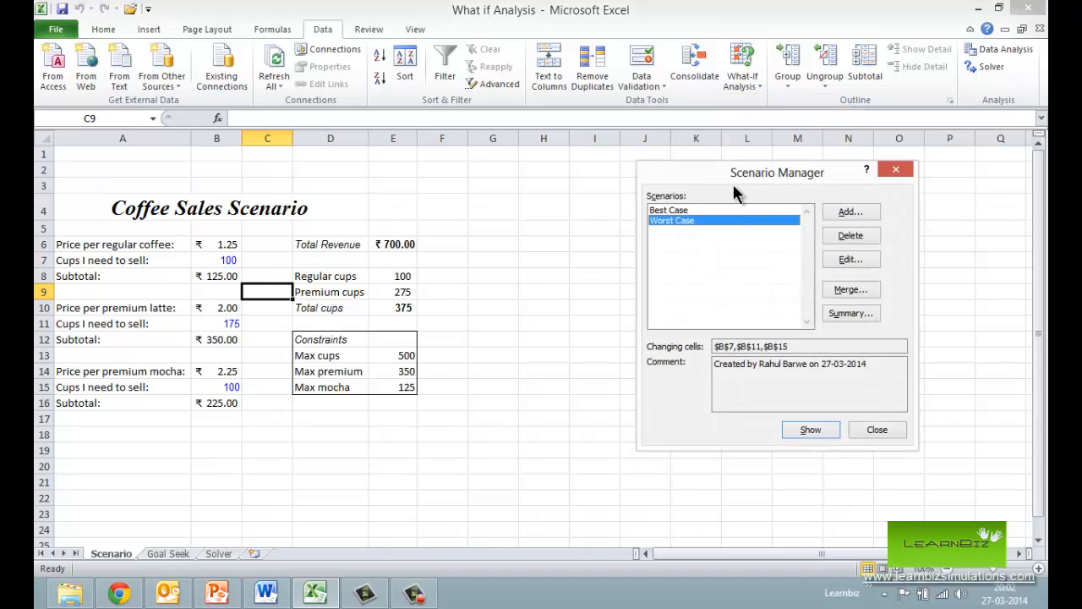
click(687, 211)
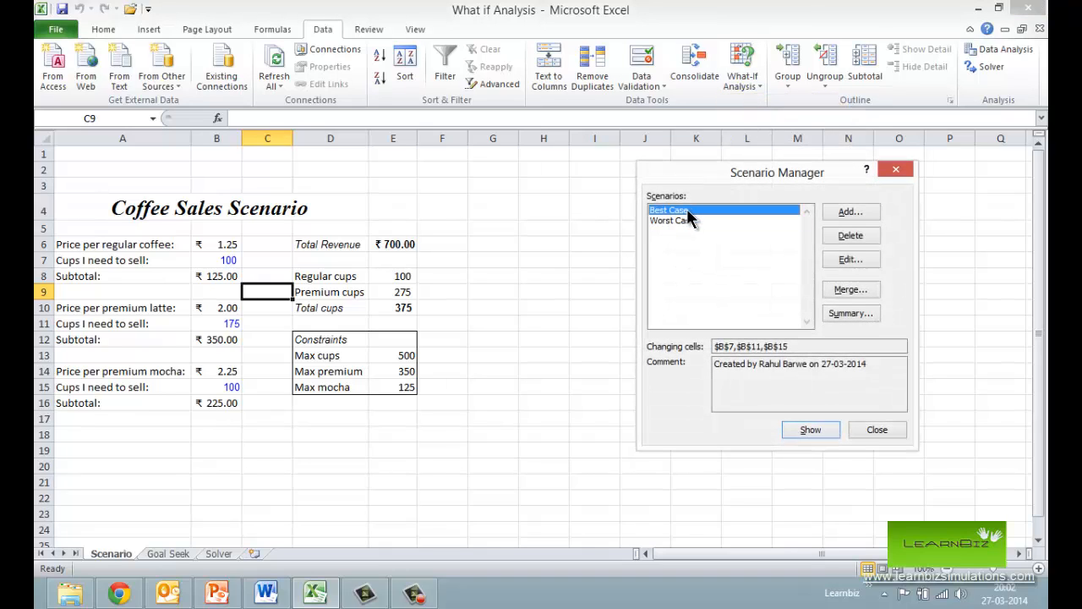
click(810, 433)
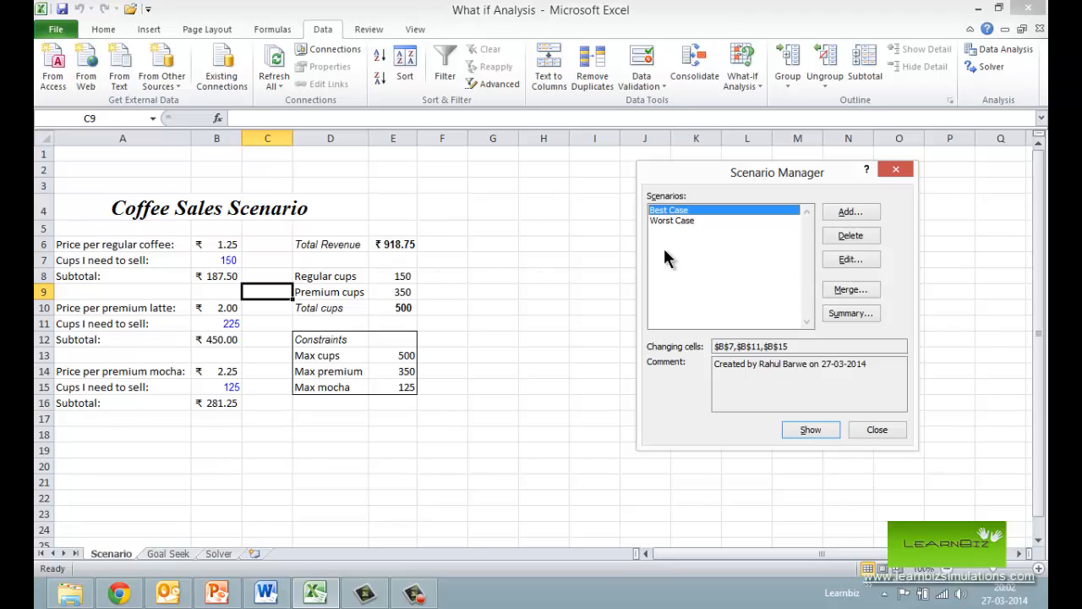
Show the Worst Case scenario's values in the worksheet and close the Scenario Manager.
click(749, 221)
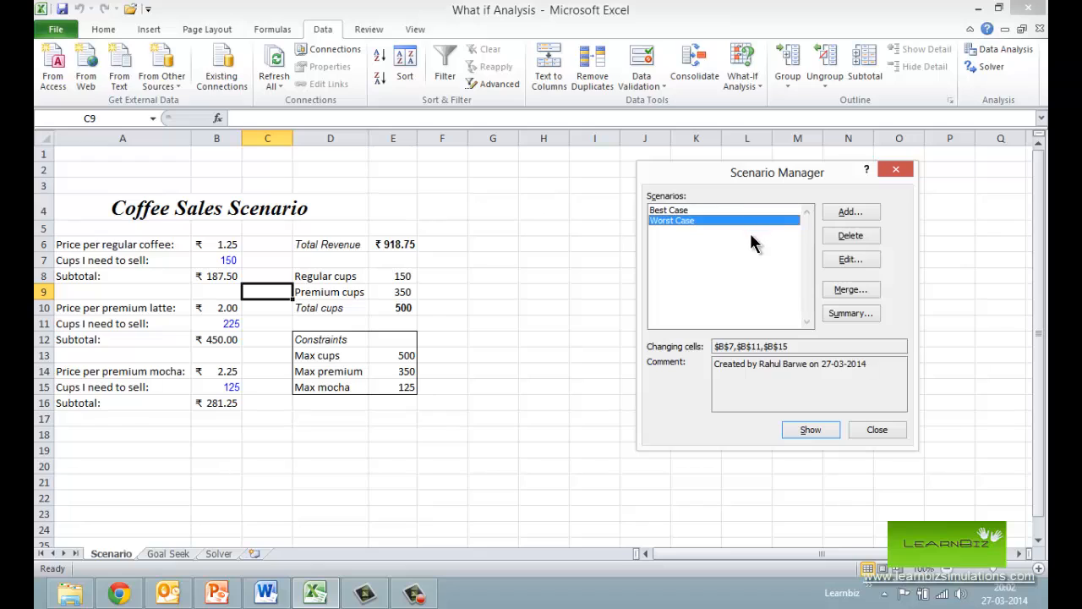
click(810, 431)
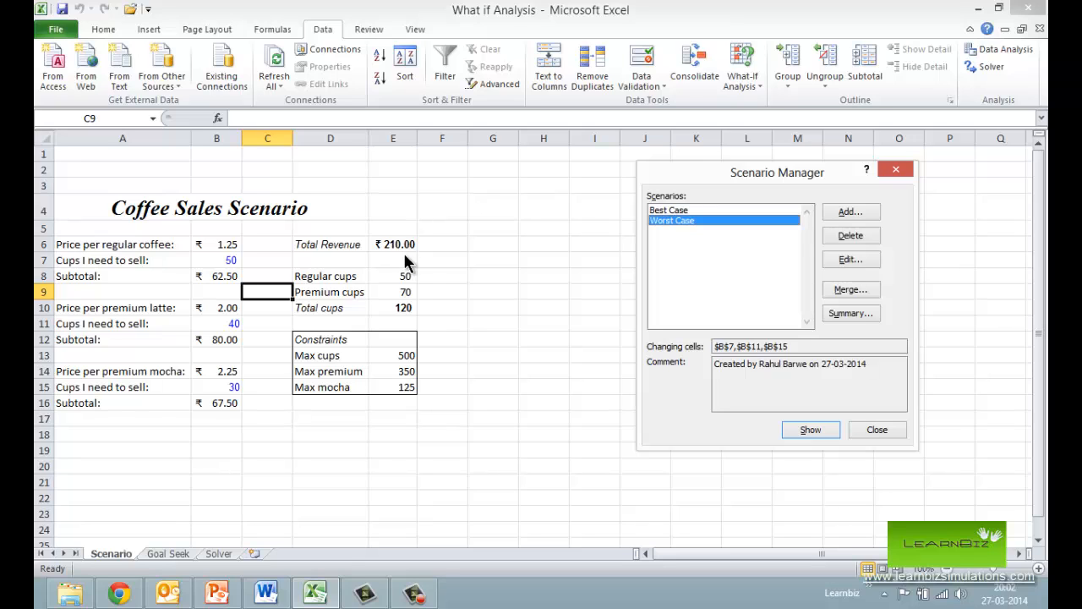
click(885, 429)
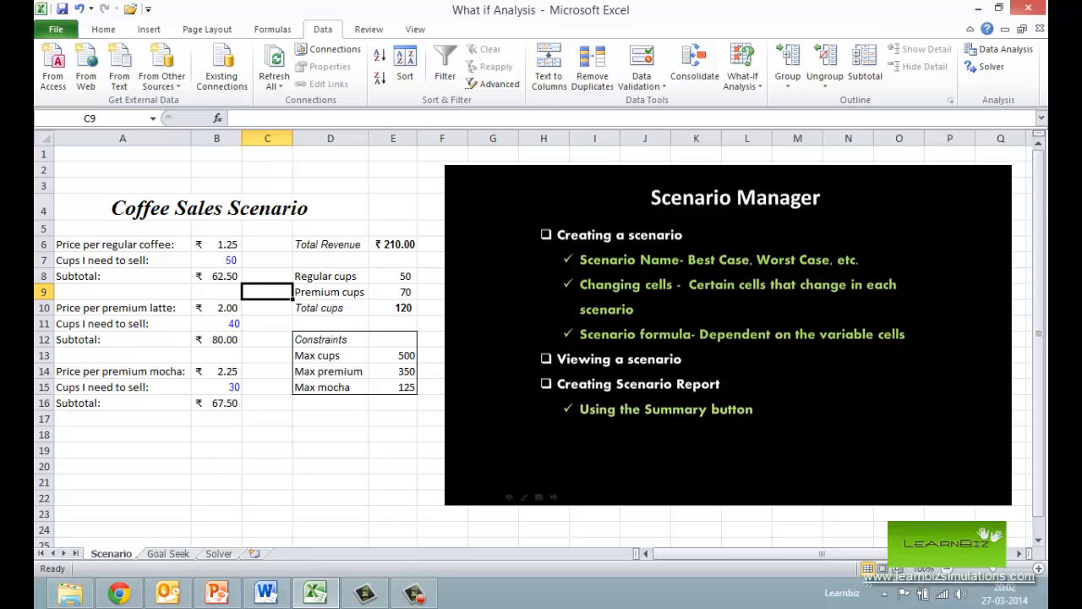
Generate a Scenario summary report from the Scenario Manager with E6 as the result cell.
click(453, 291)
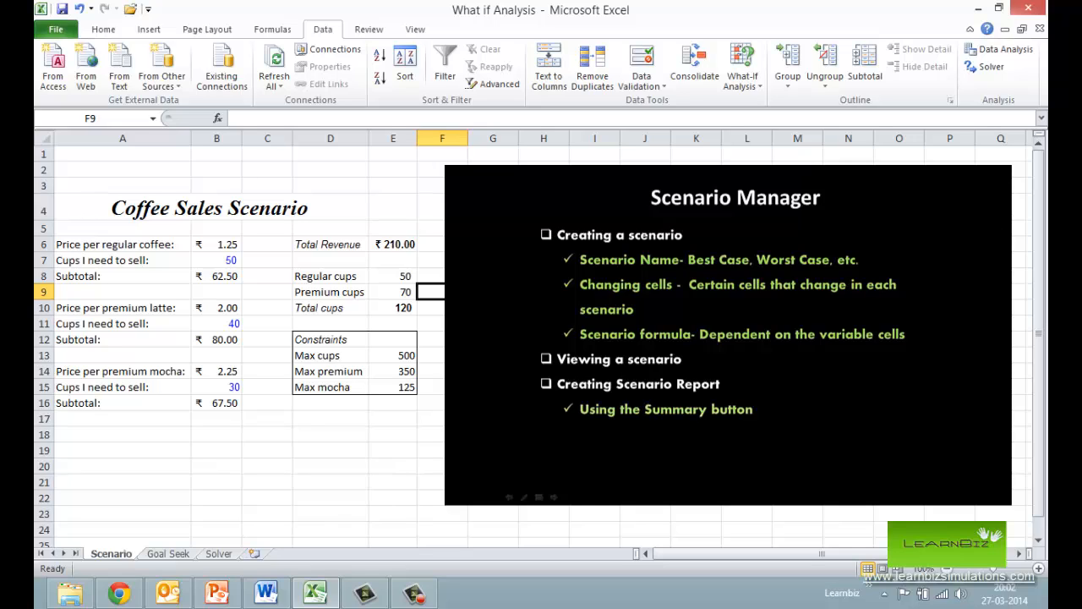
click(743, 83)
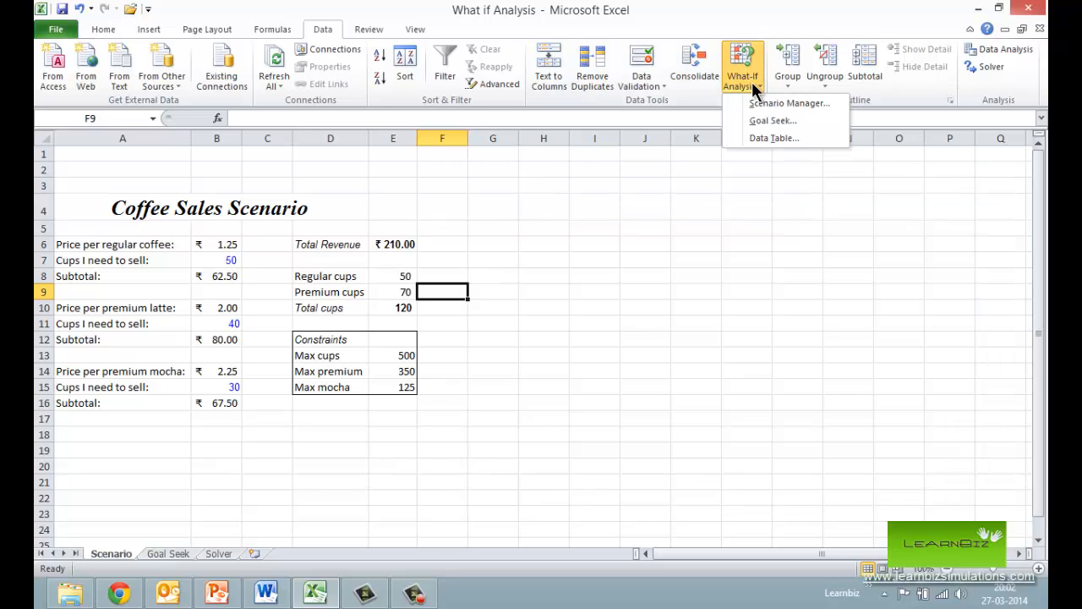
click(773, 103)
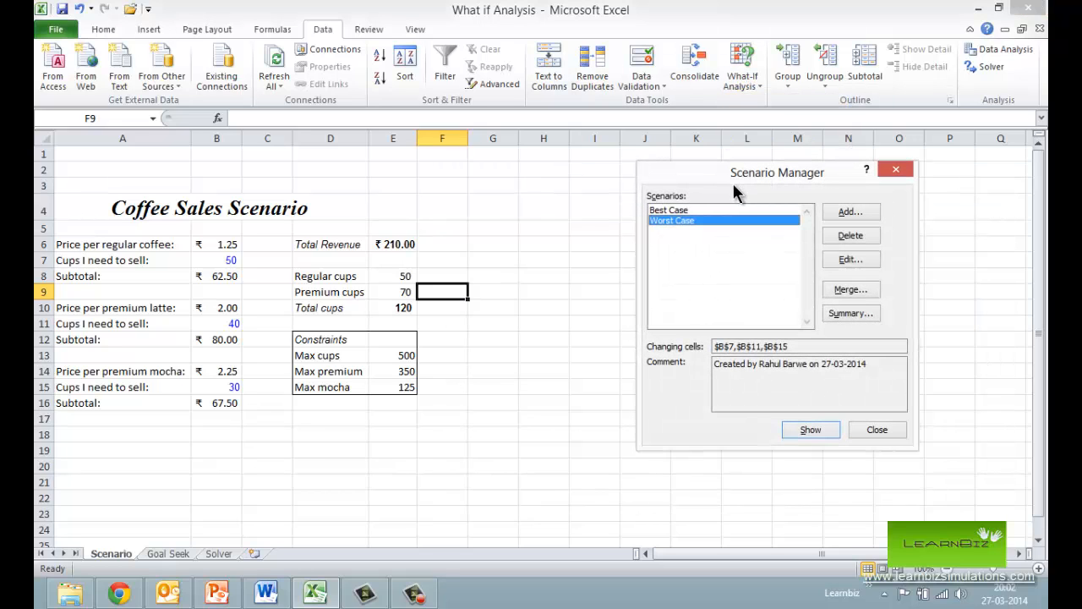
click(850, 314)
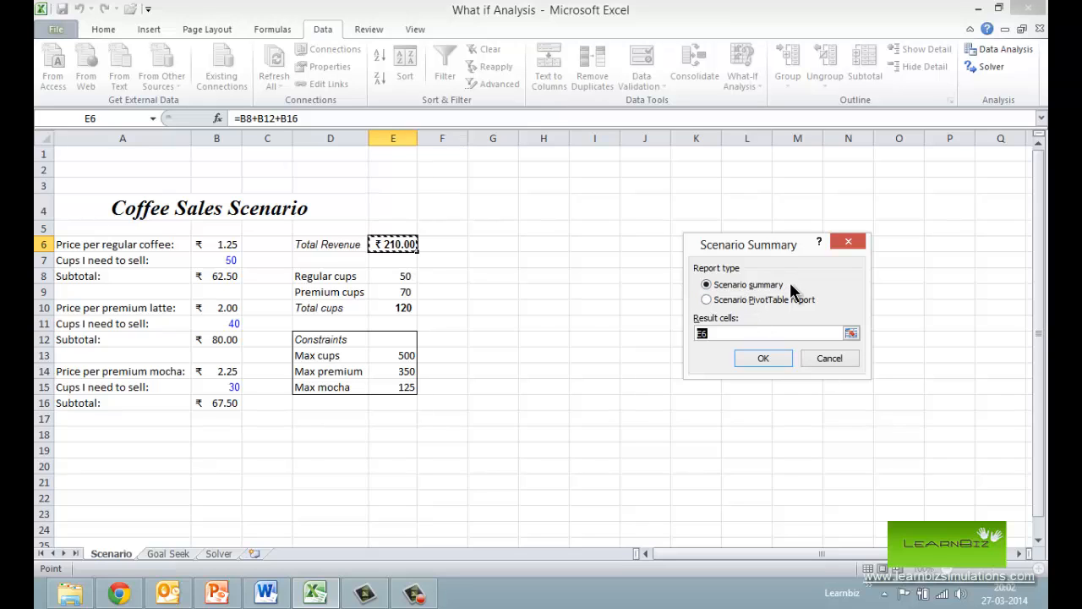
click(764, 359)
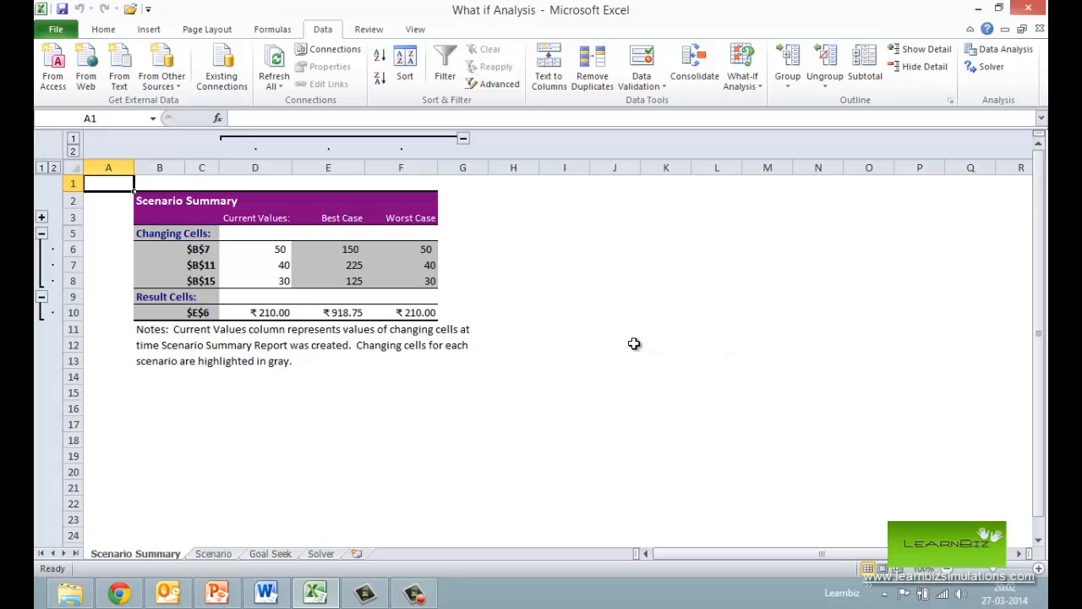
double_click(132, 555)
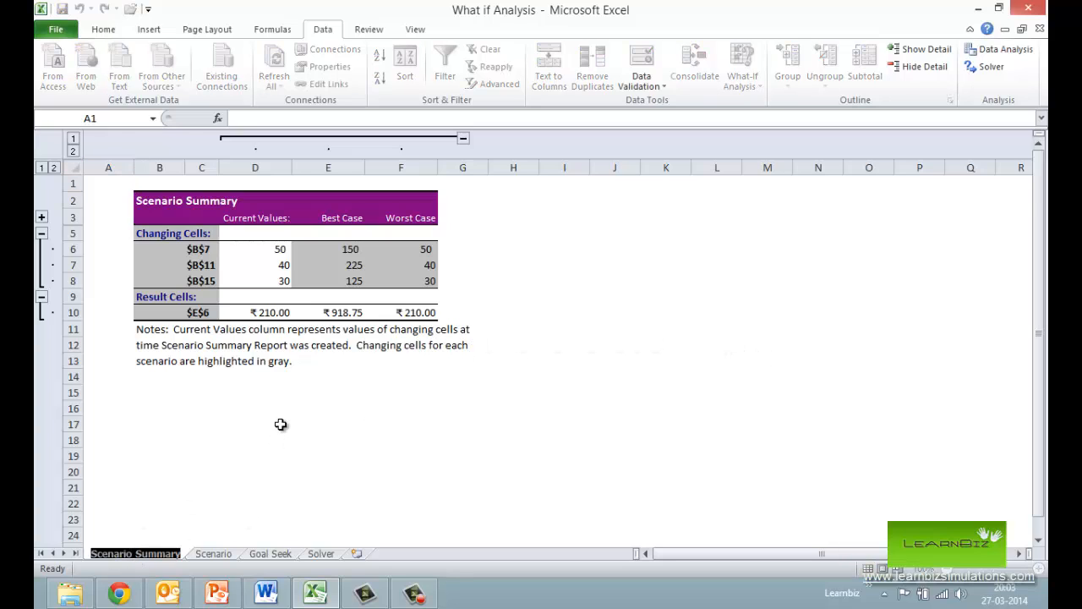
click(274, 369)
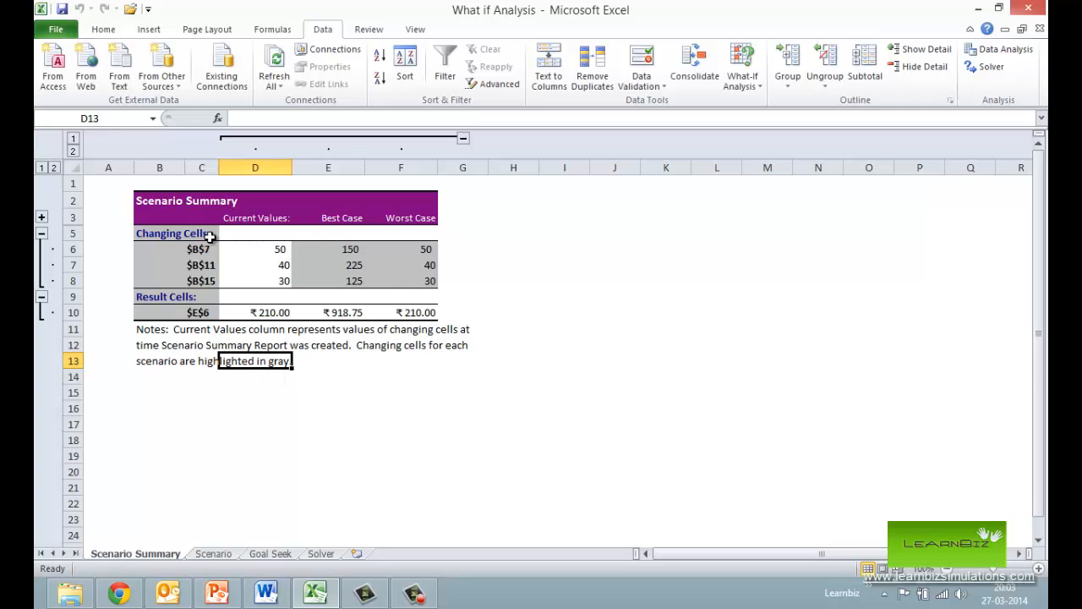
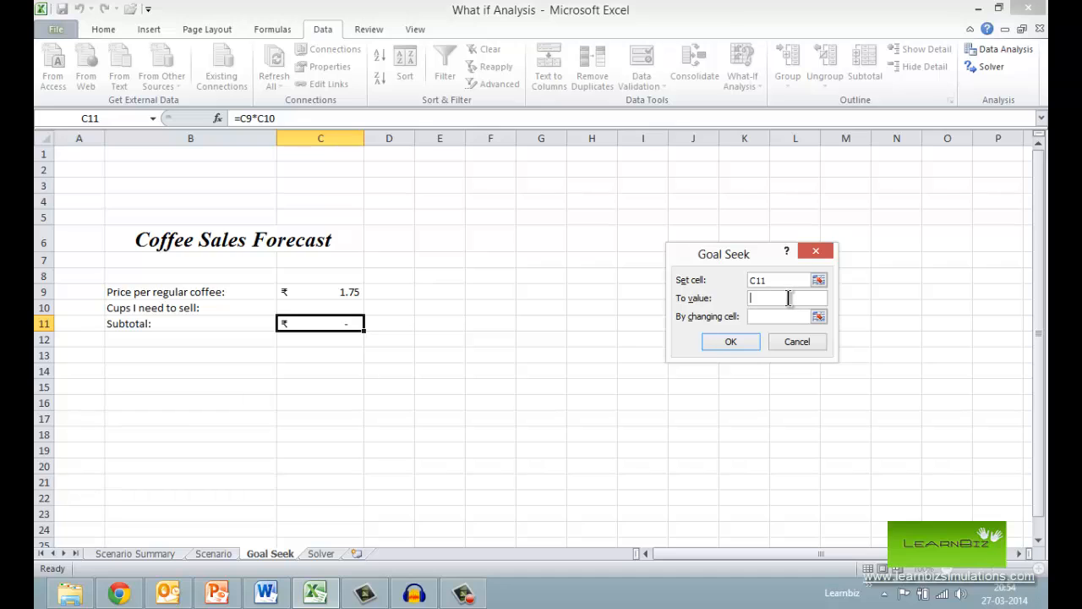
Run Goal Seek to bring subtotal cell C11 to 30000 by changing C10, and accept the solution.
text(30000)
click(797, 317)
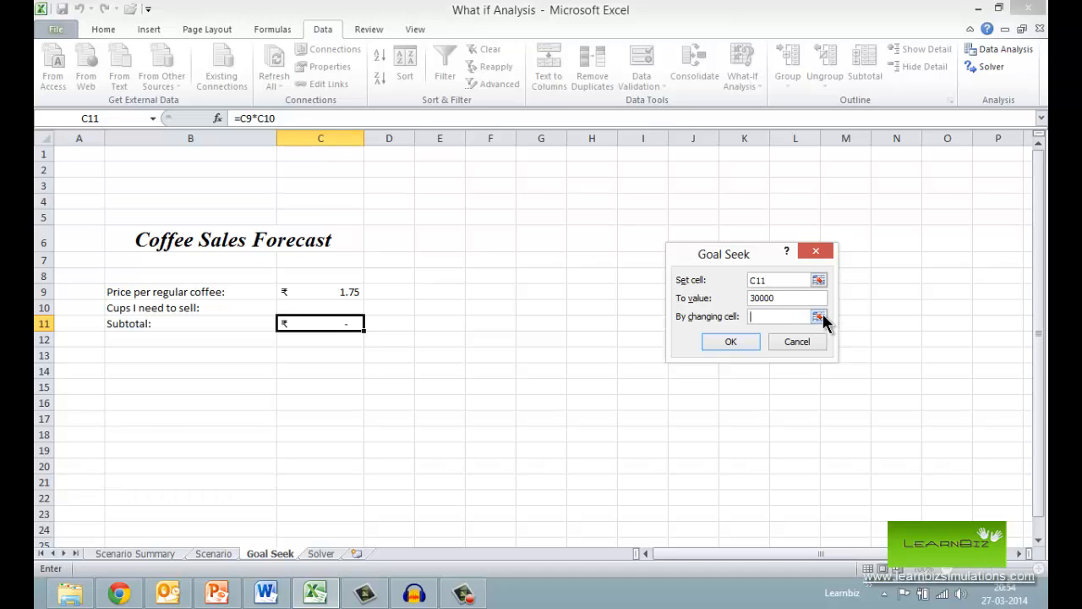
click(819, 316)
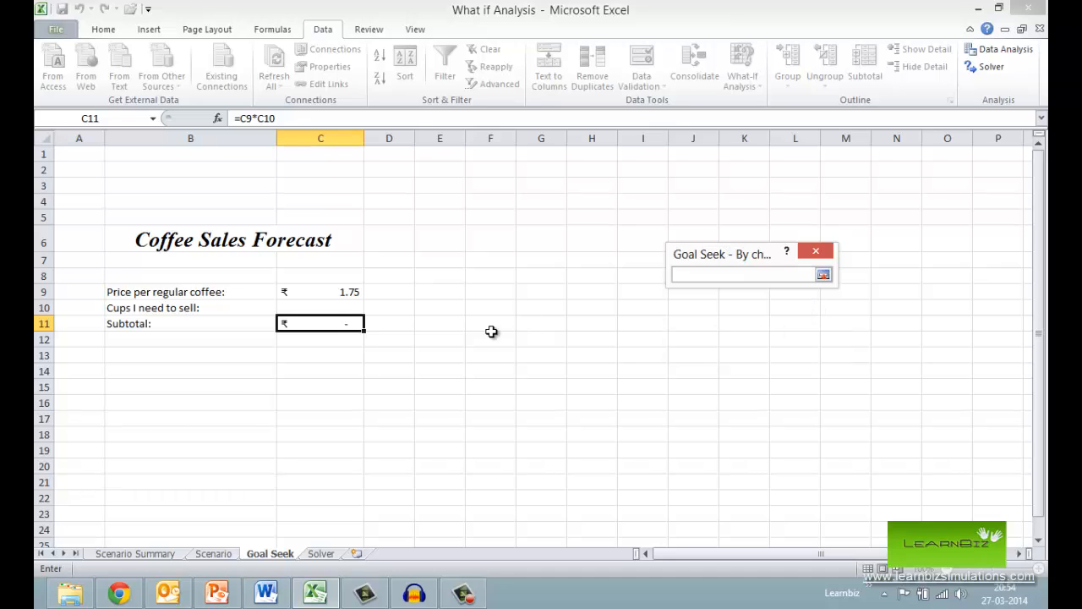
click(352, 307)
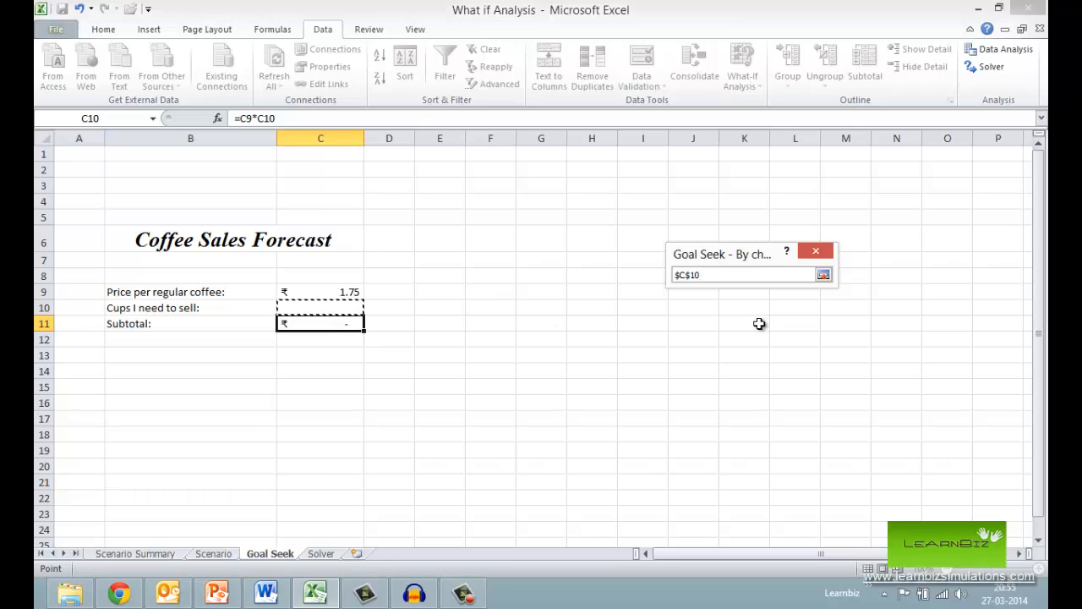
click(823, 275)
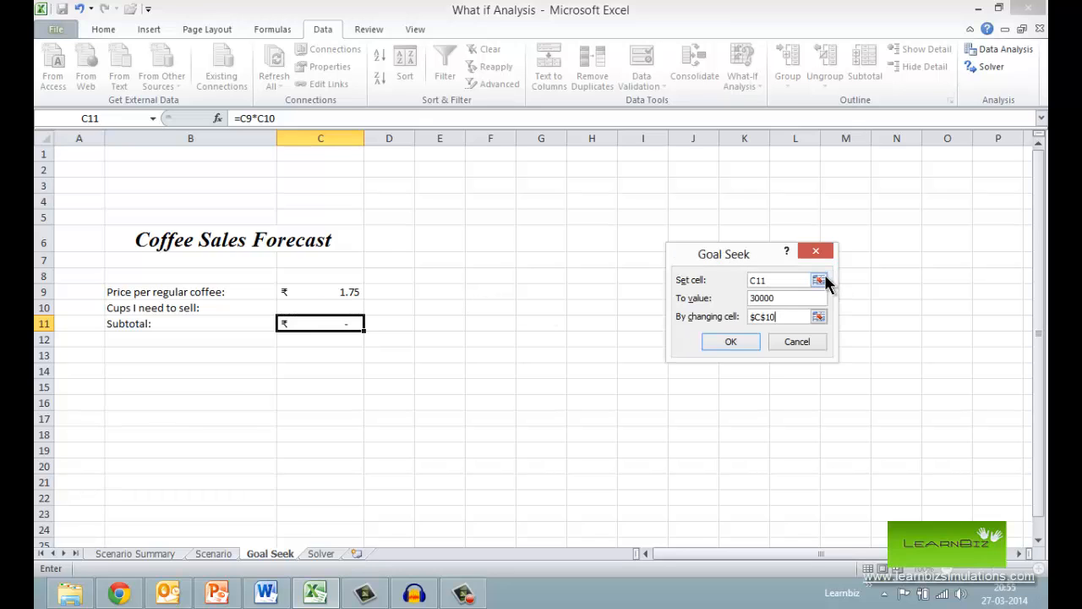
click(734, 341)
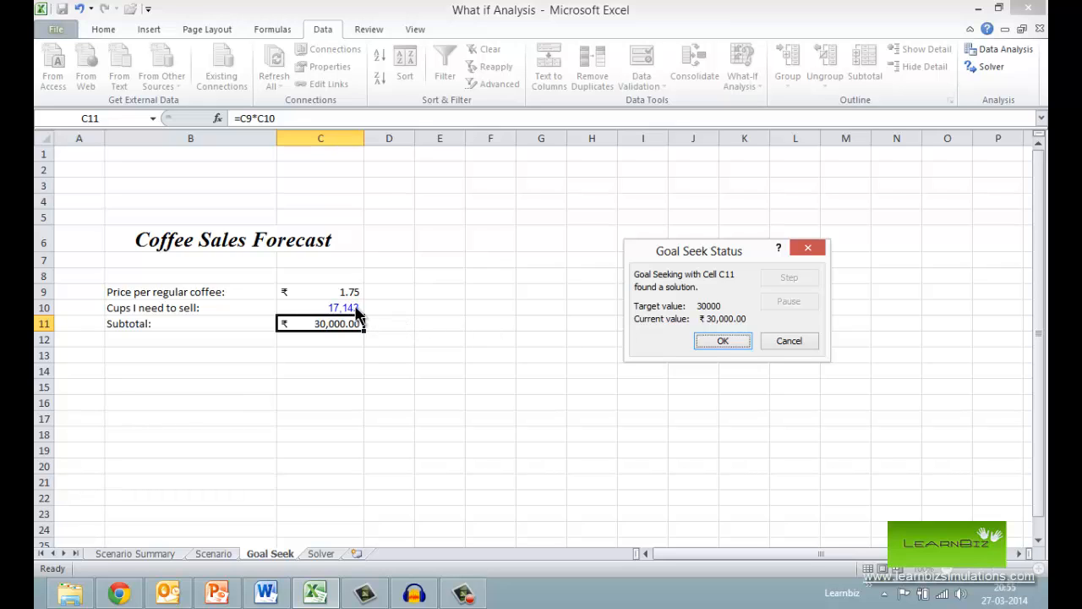
click(723, 340)
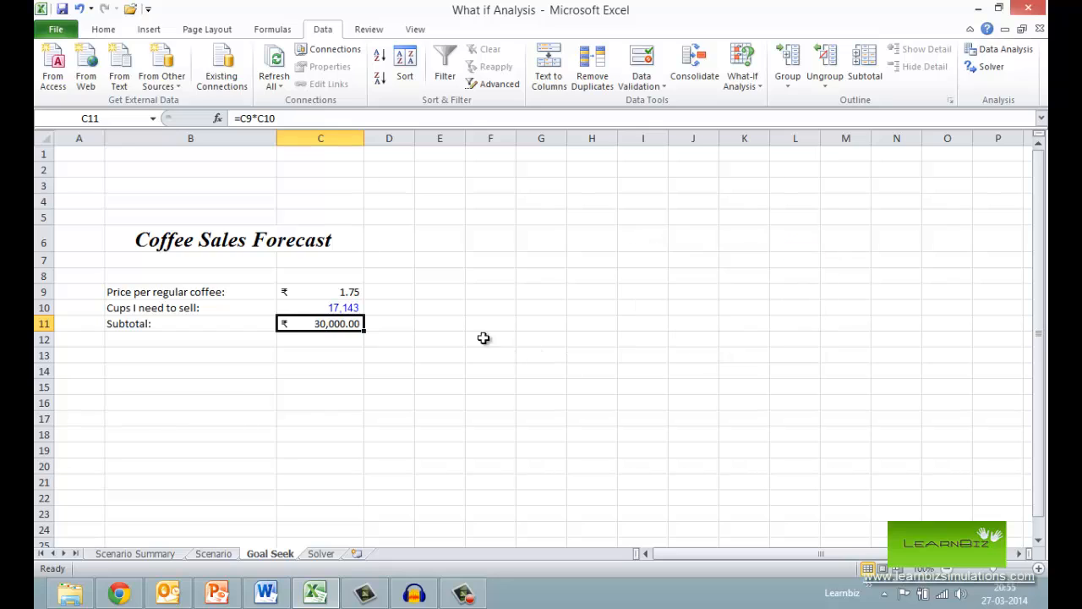
click(357, 307)
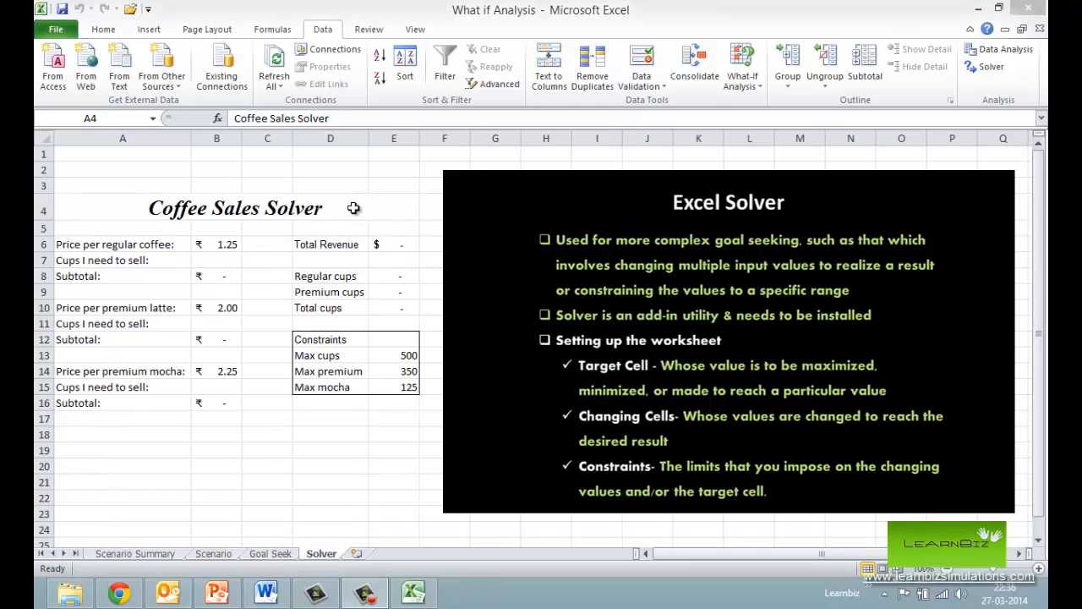
Check the Solver Add-in entry among the add-ins in Excel Options, and close the options.
click(353, 208)
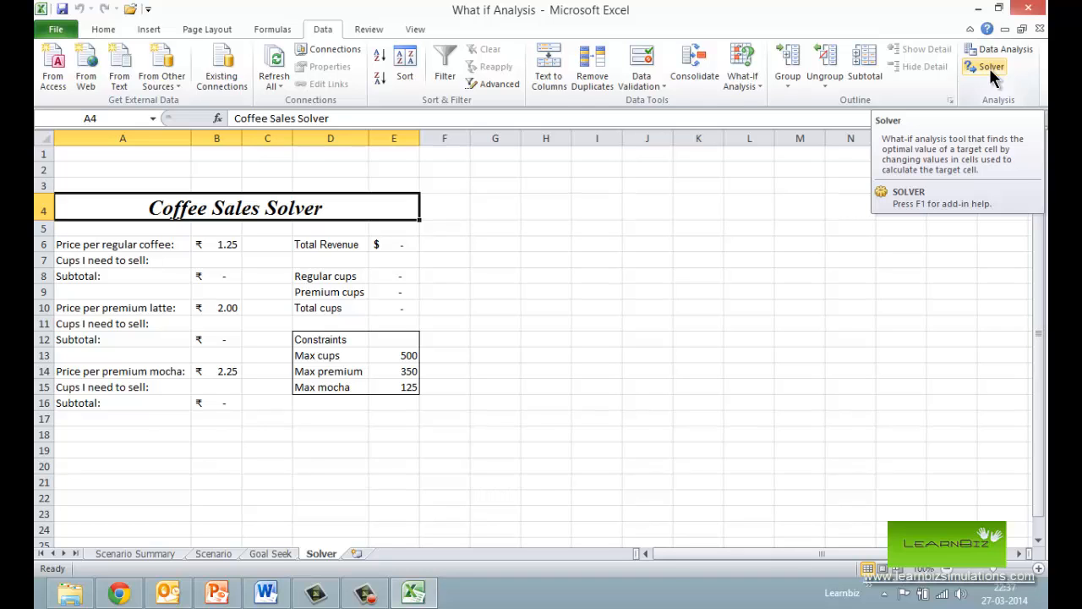
click(55, 30)
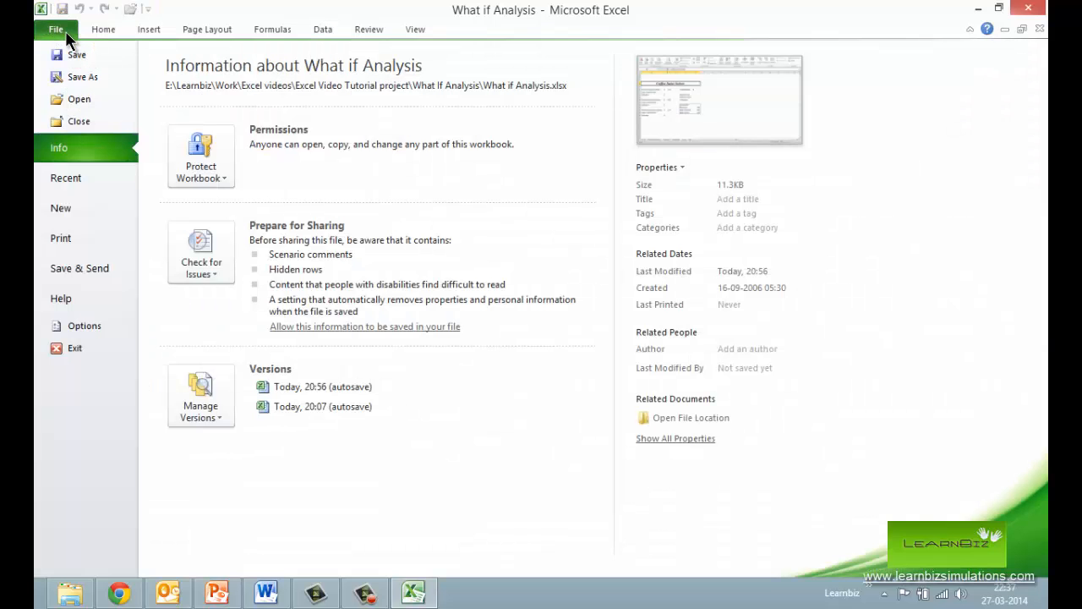
click(89, 314)
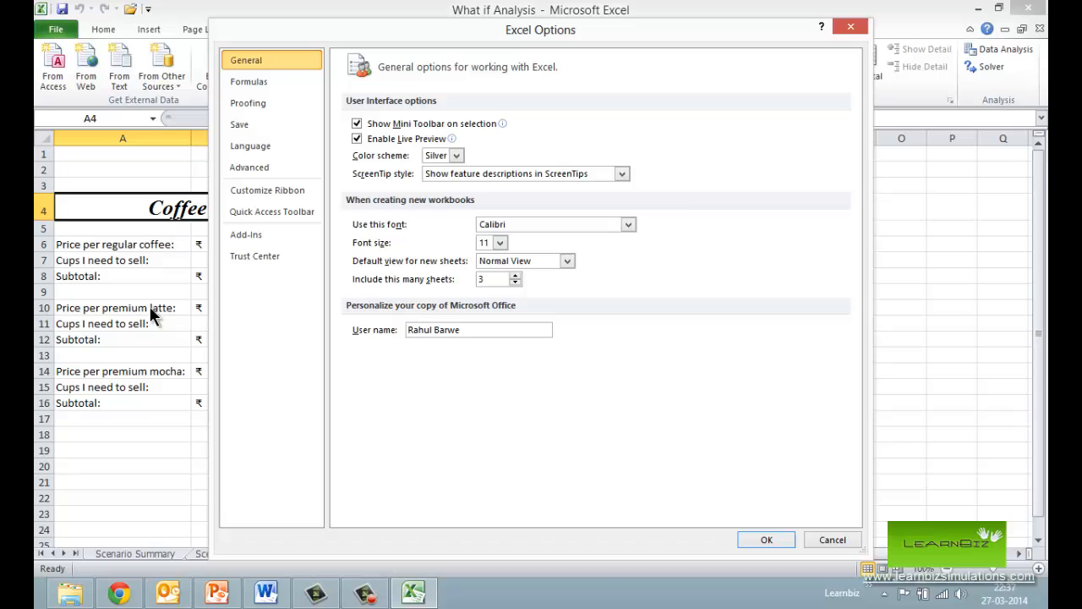
click(262, 235)
click(395, 165)
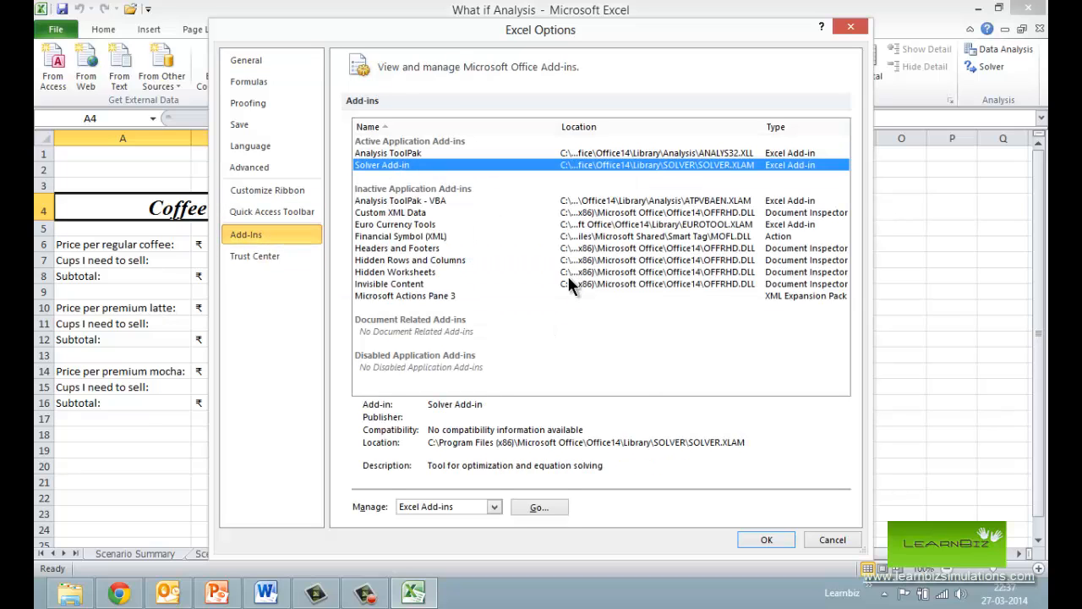
click(813, 541)
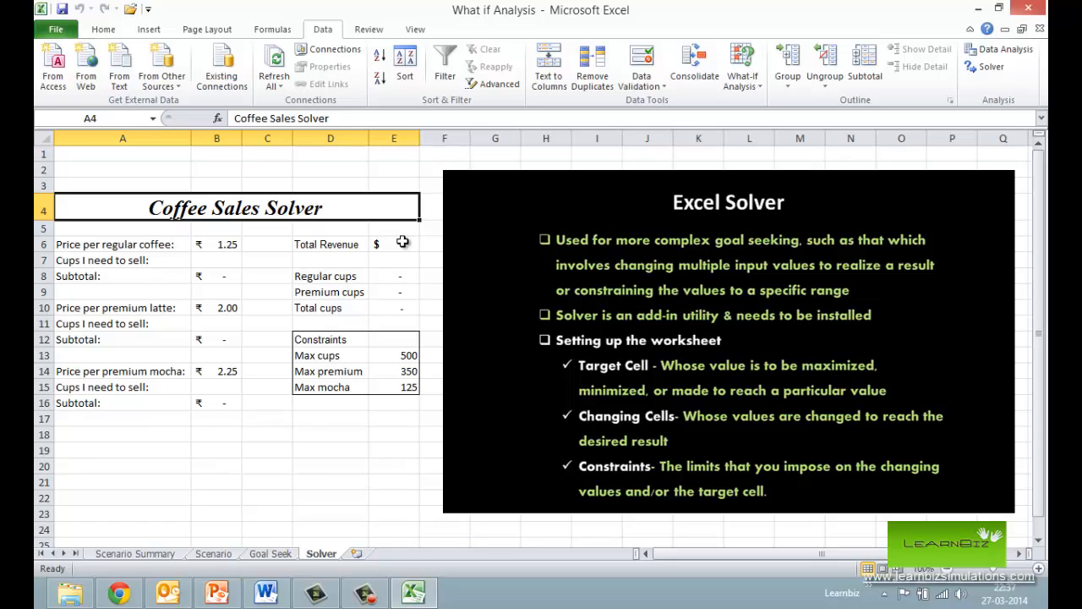
Examine the Total Revenue cell, the three cups-to-sell cells and the constraints table on the Solver sheet.
click(402, 242)
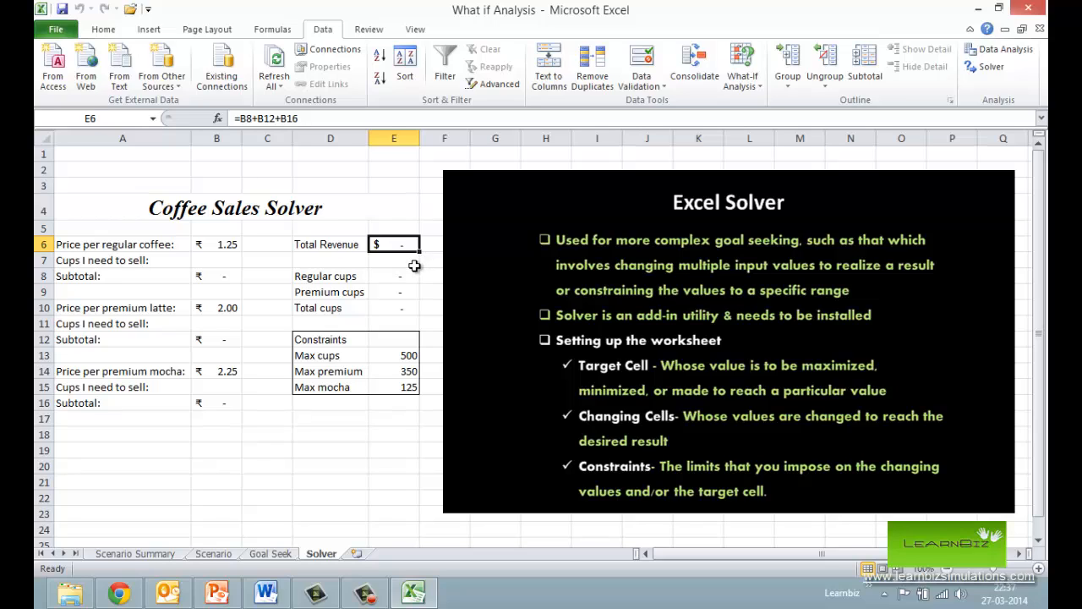
click(229, 260)
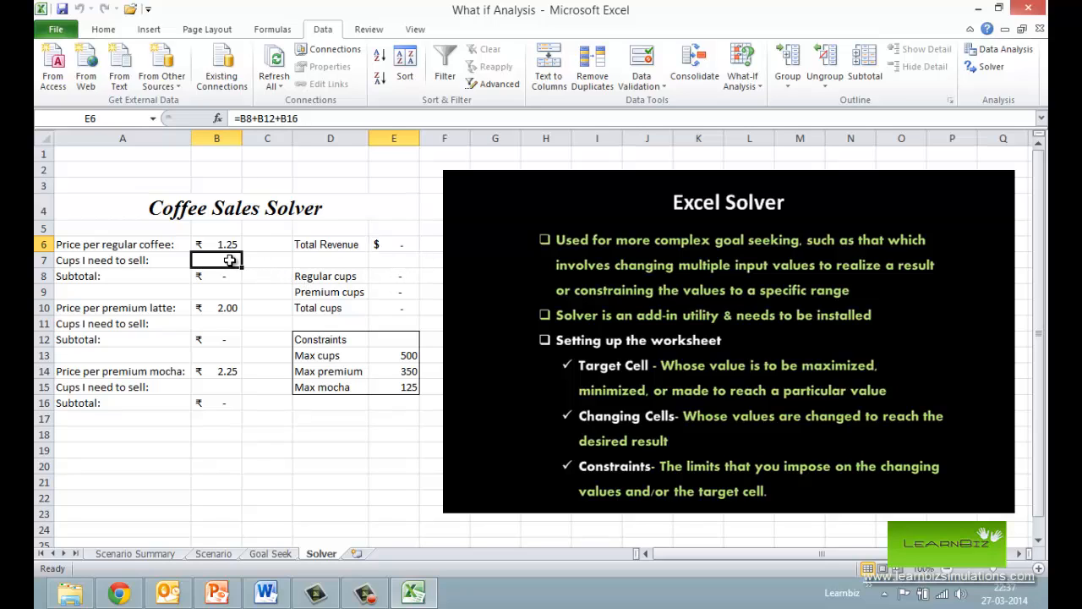
click(231, 324)
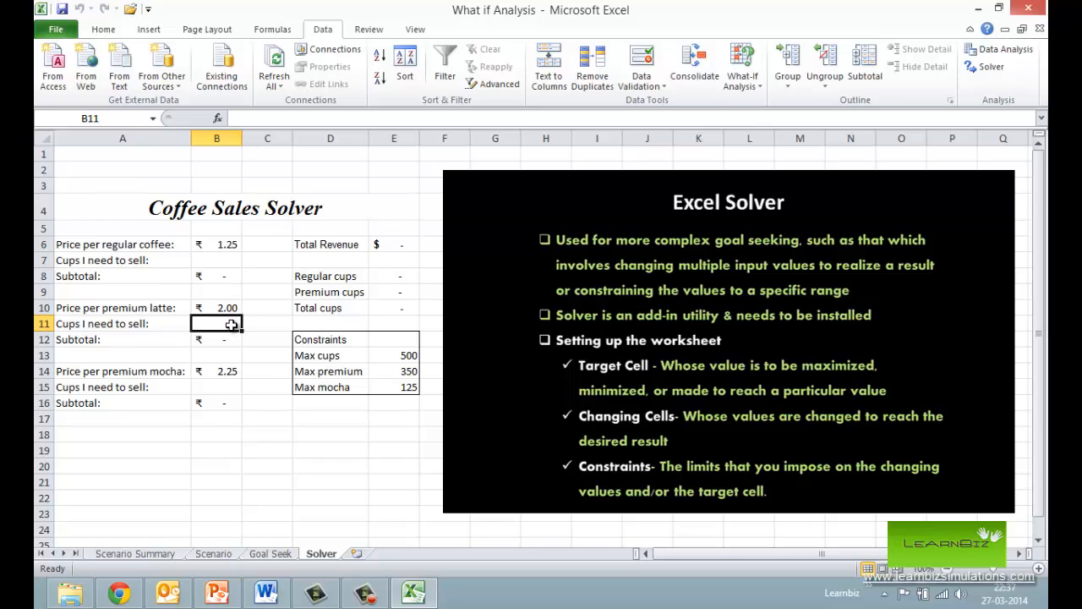
click(234, 387)
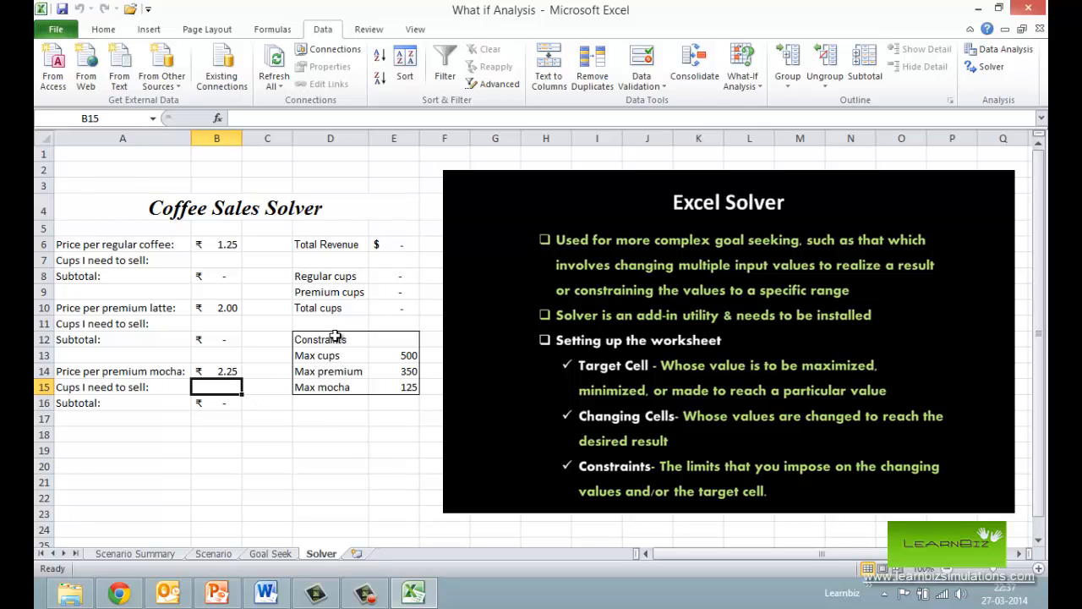
drag(336, 337, 404, 398)
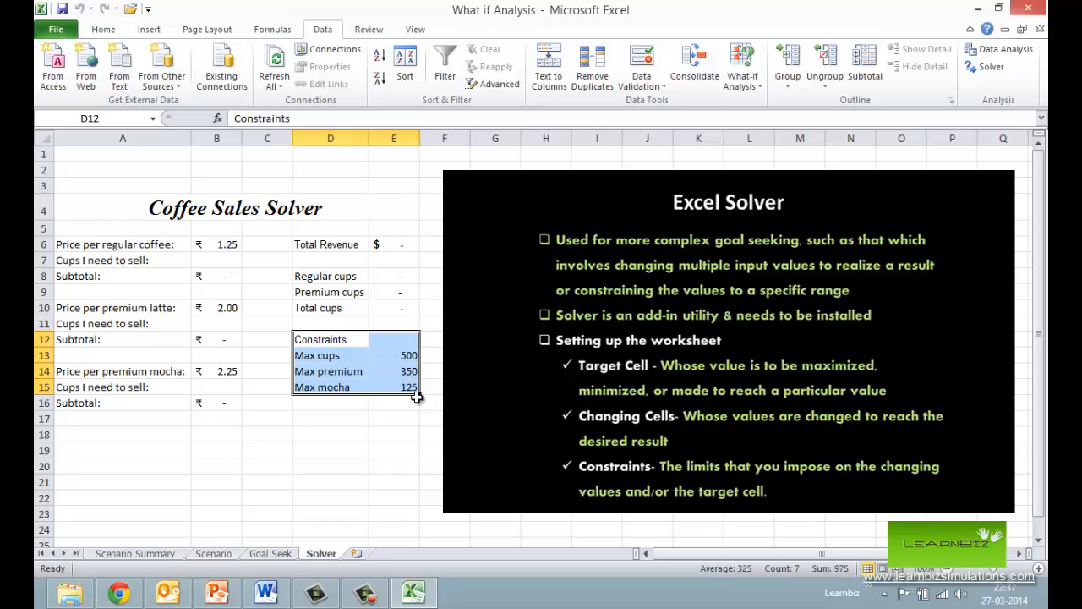
click(404, 357)
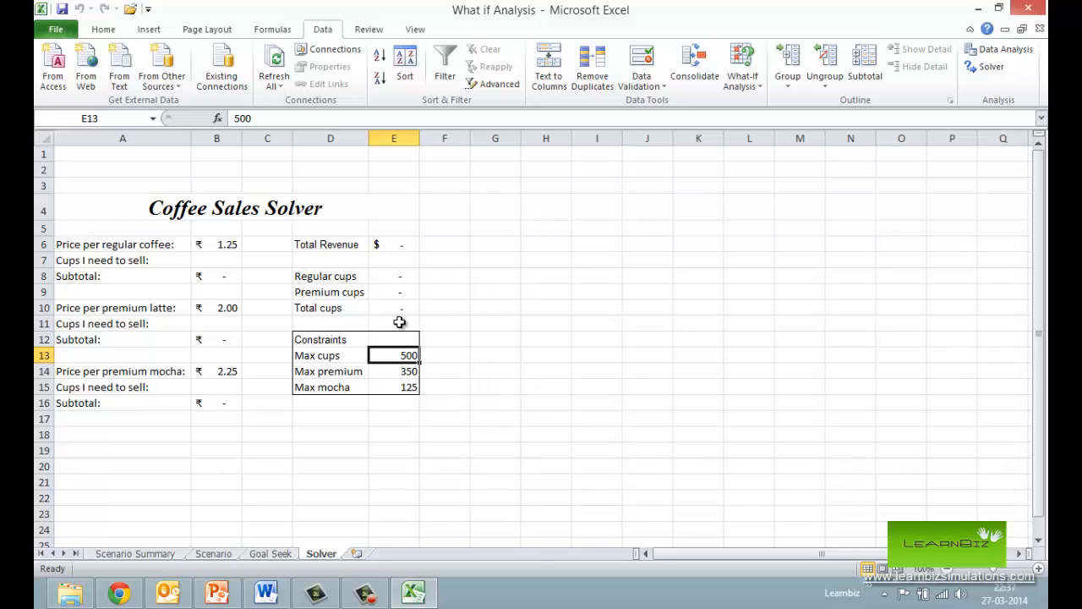
Open Solver and set its objective to maximize the Total Revenue cell E6.
click(391, 250)
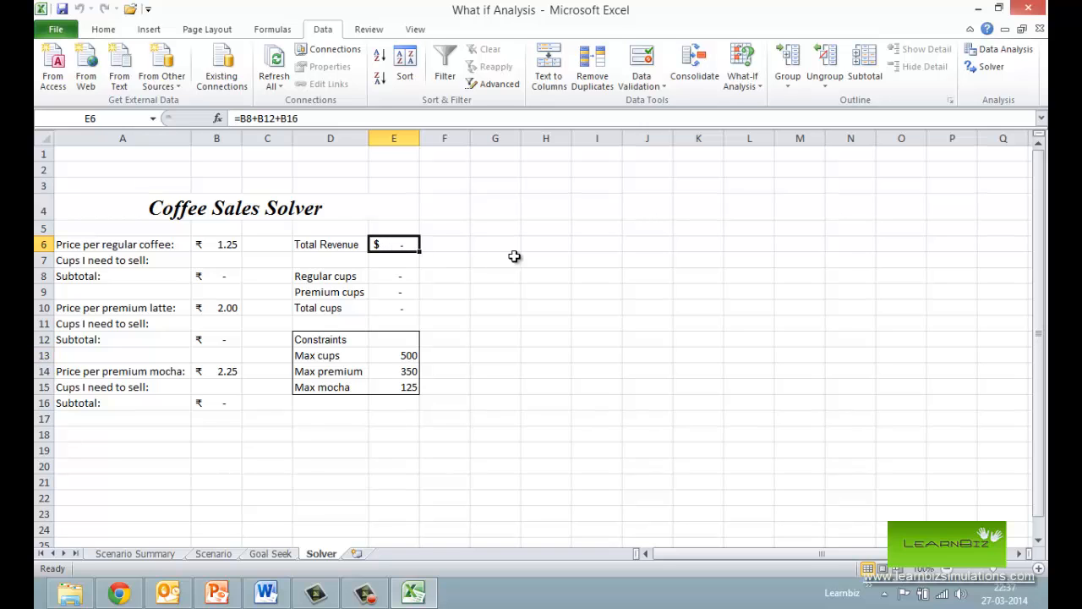
click(989, 68)
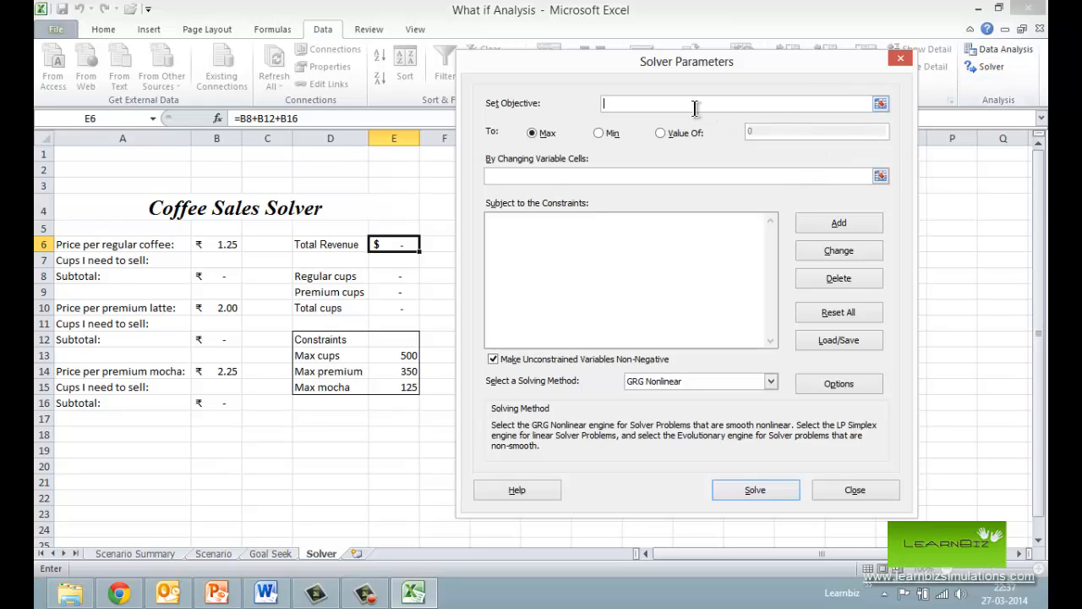
click(380, 245)
click(532, 133)
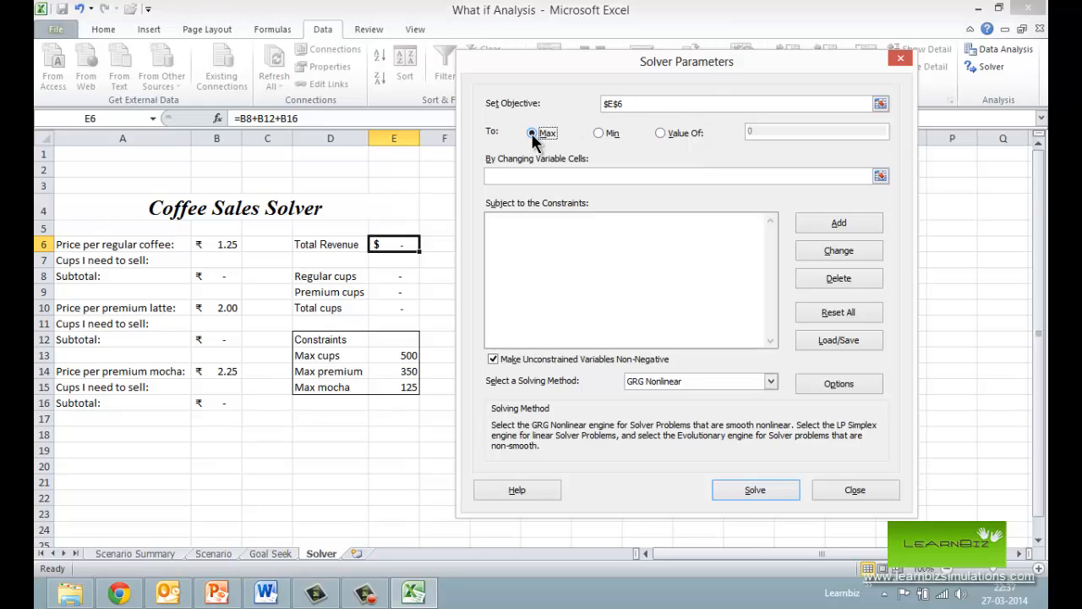
Specify the cups-to-sell cells B7, B11 and B15 as Solver's changing variable cells.
click(587, 174)
click(879, 176)
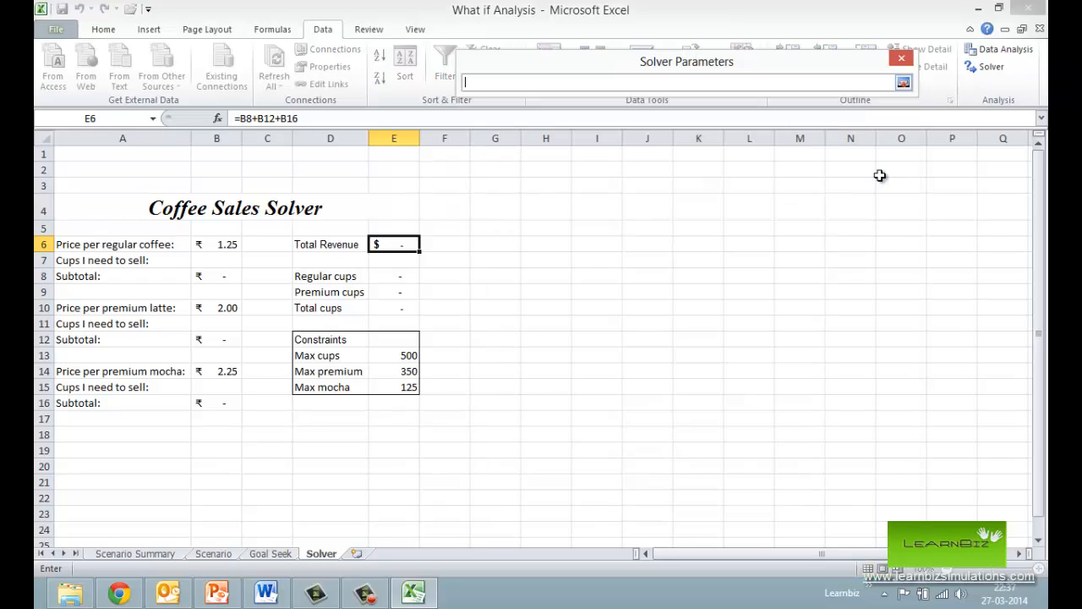
click(229, 260)
text(,)
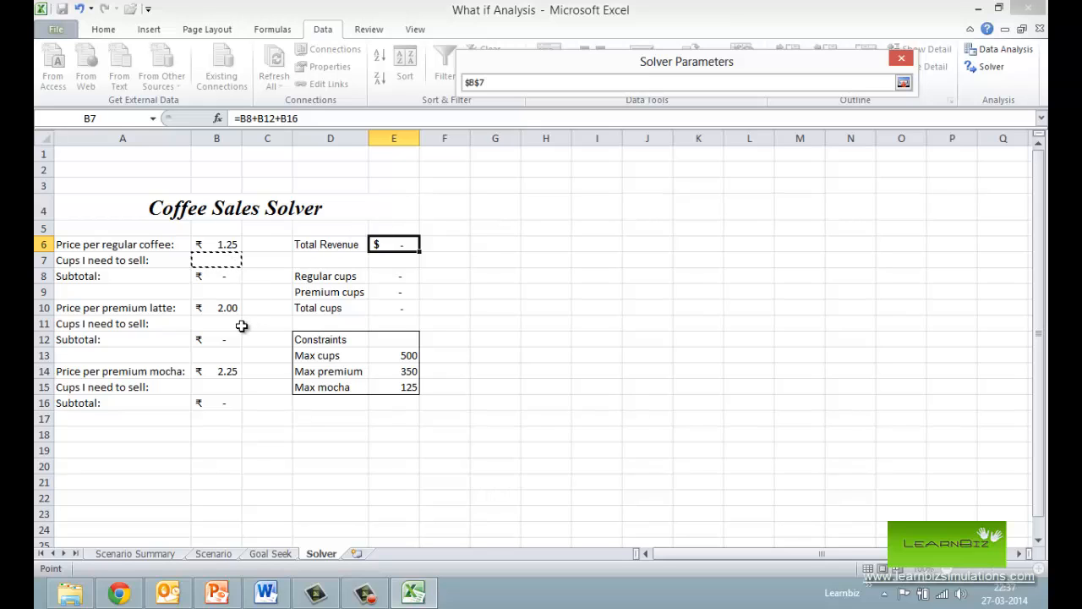
click(235, 324)
text(,$B$11)
click(227, 387)
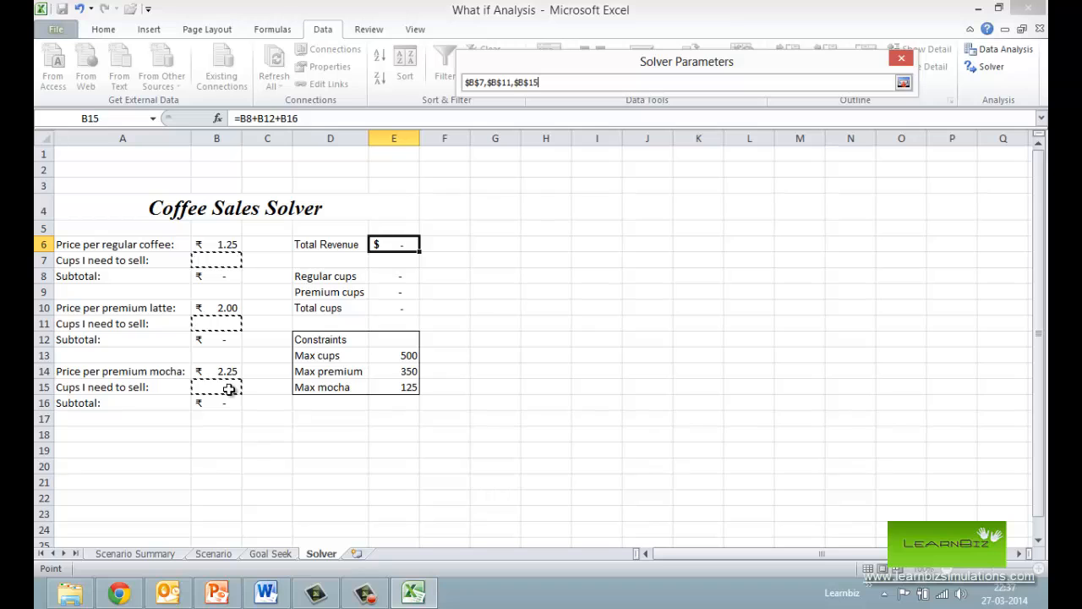
Confirm the changing cells and add a Solver constraint limiting total cups E10 to at most the max cups in E13.
click(904, 82)
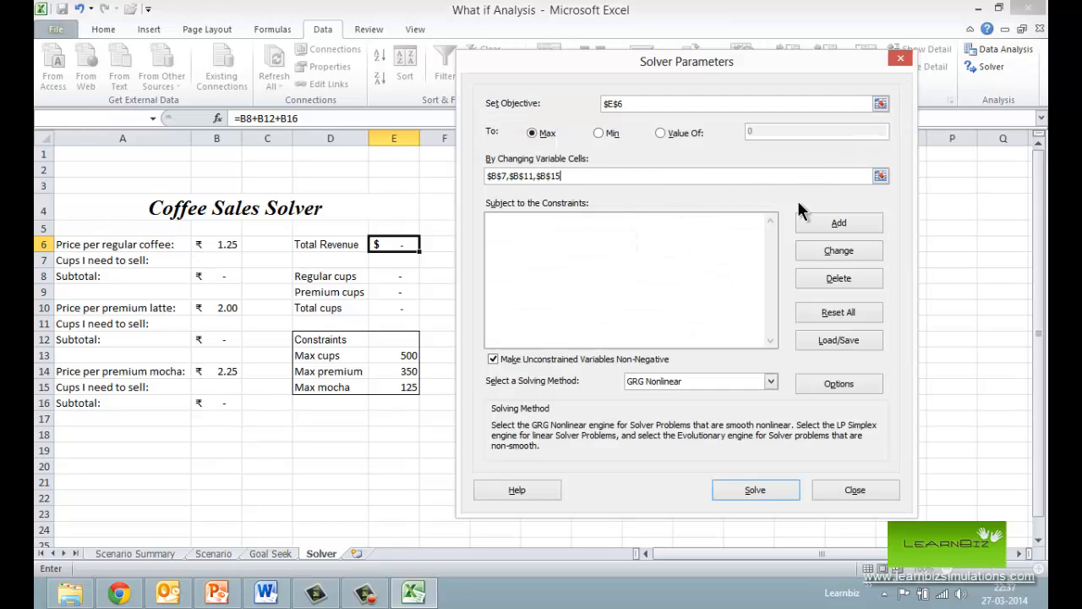
click(837, 224)
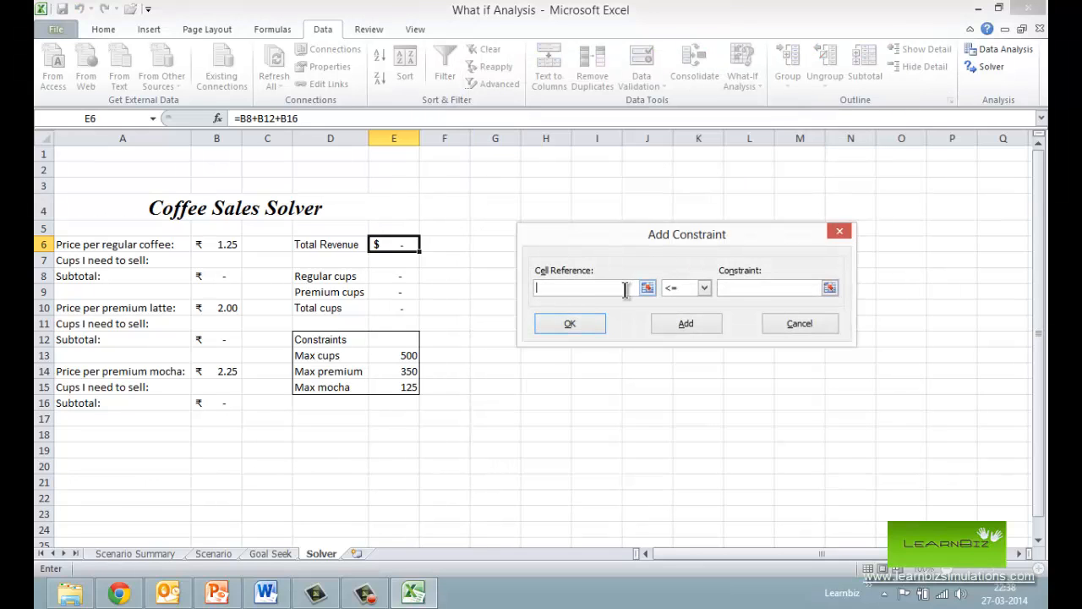
click(404, 309)
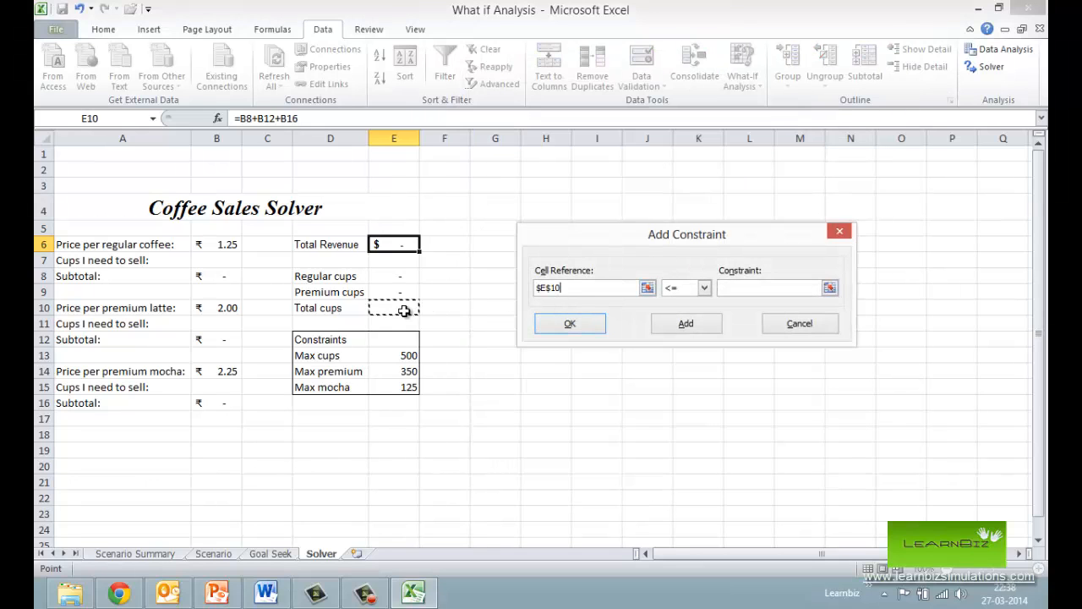
click(761, 288)
click(410, 355)
click(685, 325)
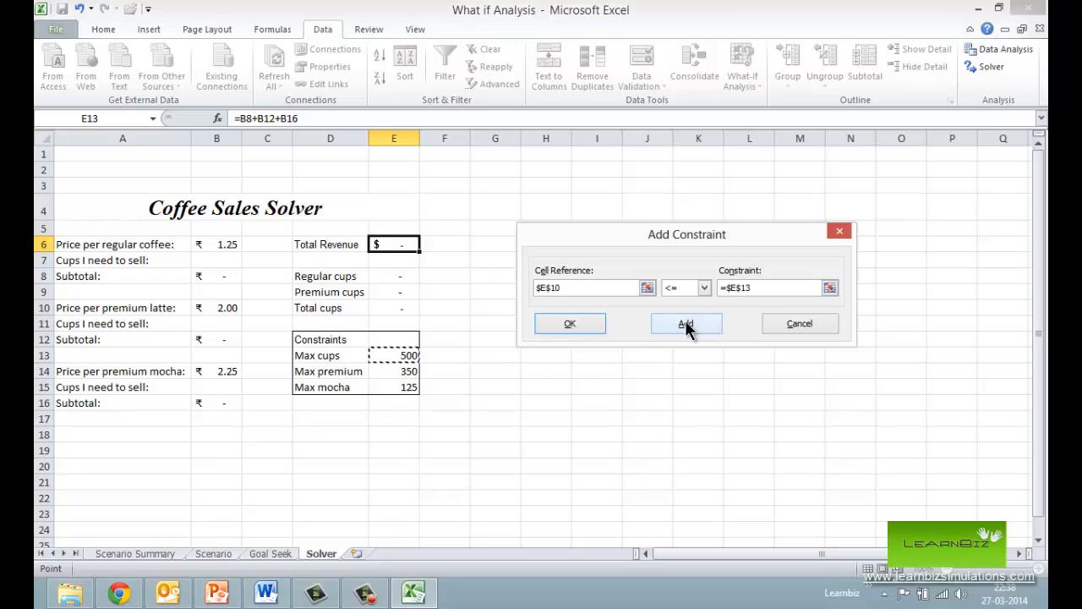
Add a constraint keeping premium cups E9 less than or equal to the max premium value in E14.
click(404, 291)
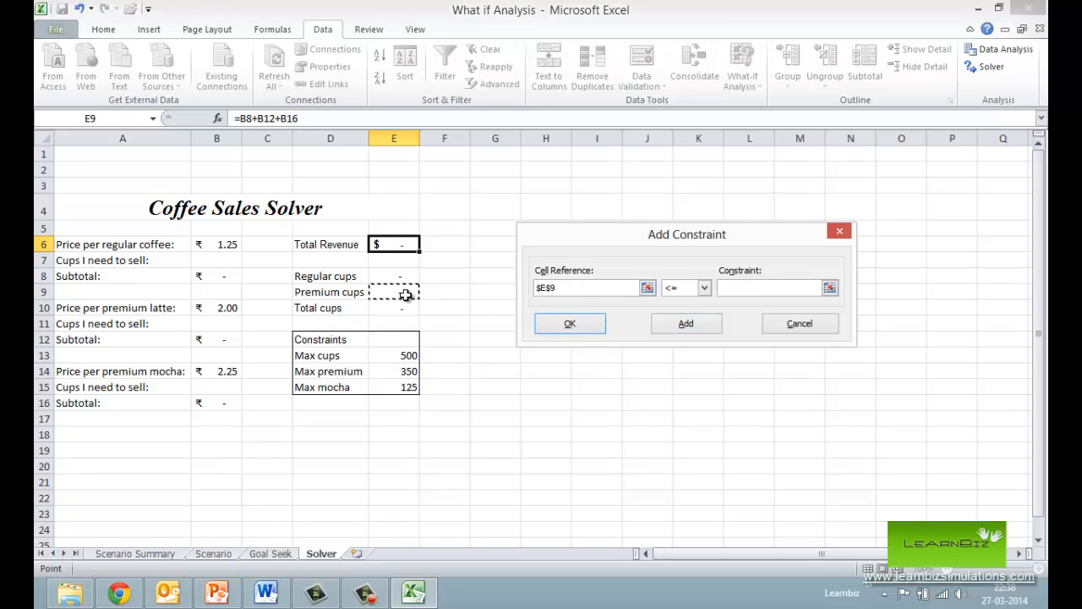
click(763, 288)
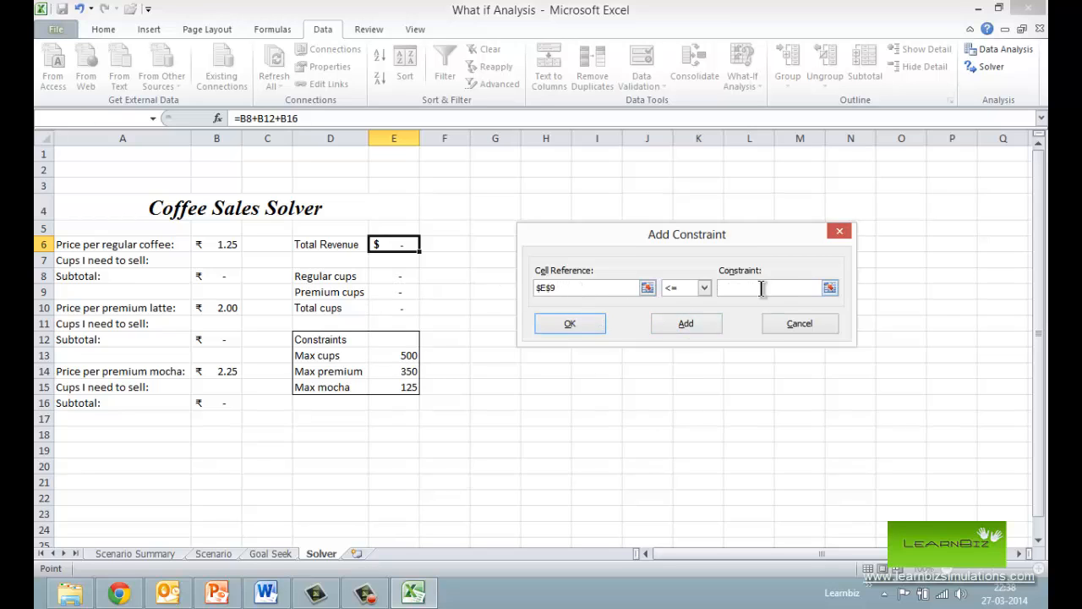
click(409, 373)
click(693, 329)
Add a final constraint keeping mocha cups B15 less than or equal to max mocha E15, and return to the Solver parameters.
click(221, 390)
click(741, 291)
click(405, 387)
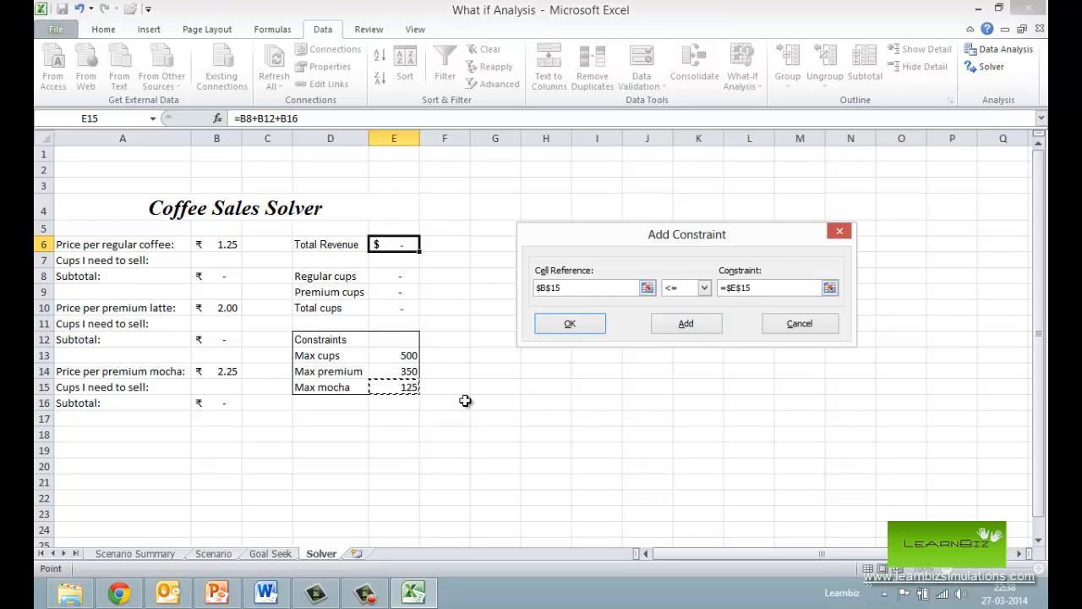
click(580, 330)
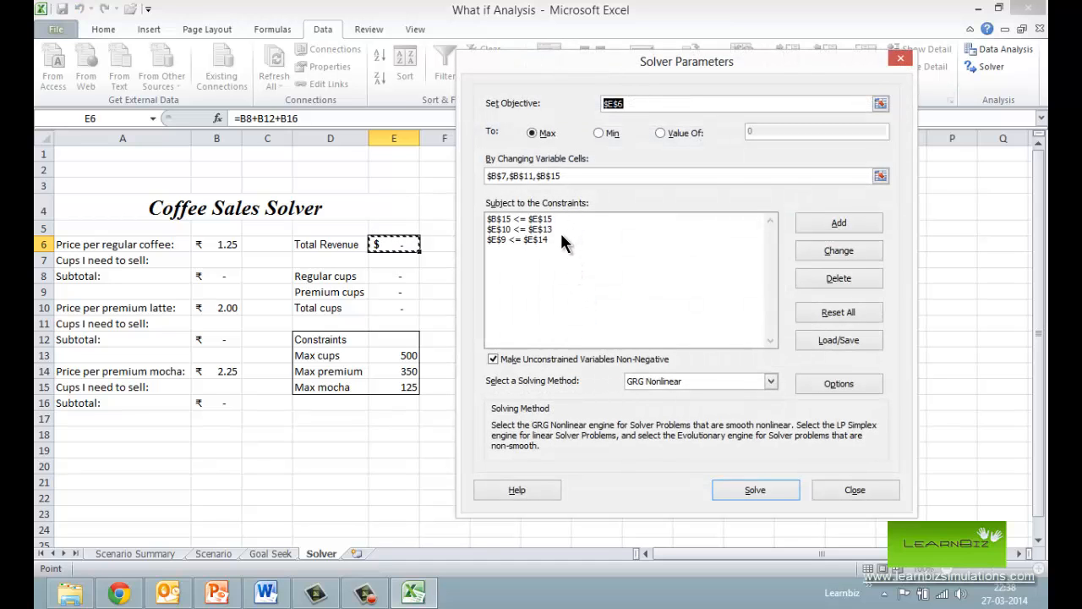
Solve the model with the GRG Nonlinear method and keep the Solver solution in the worksheet.
click(579, 219)
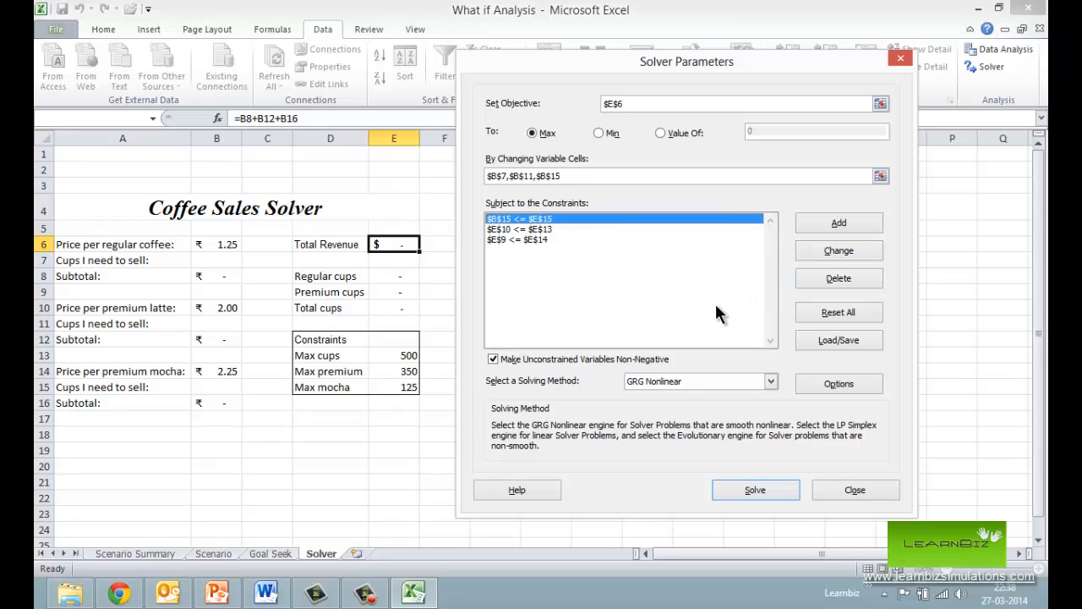
click(658, 378)
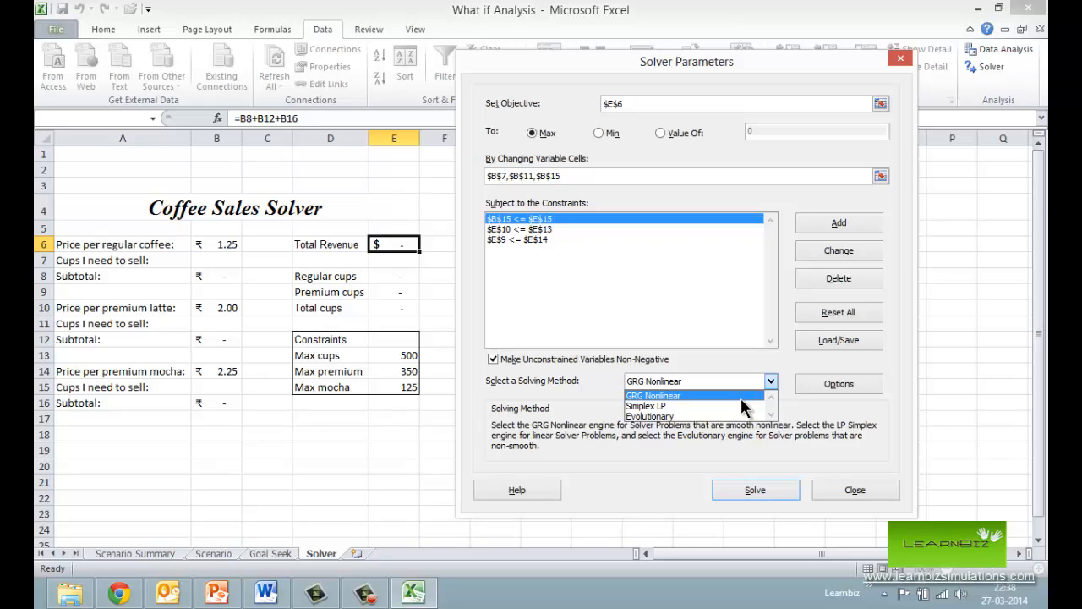
click(740, 434)
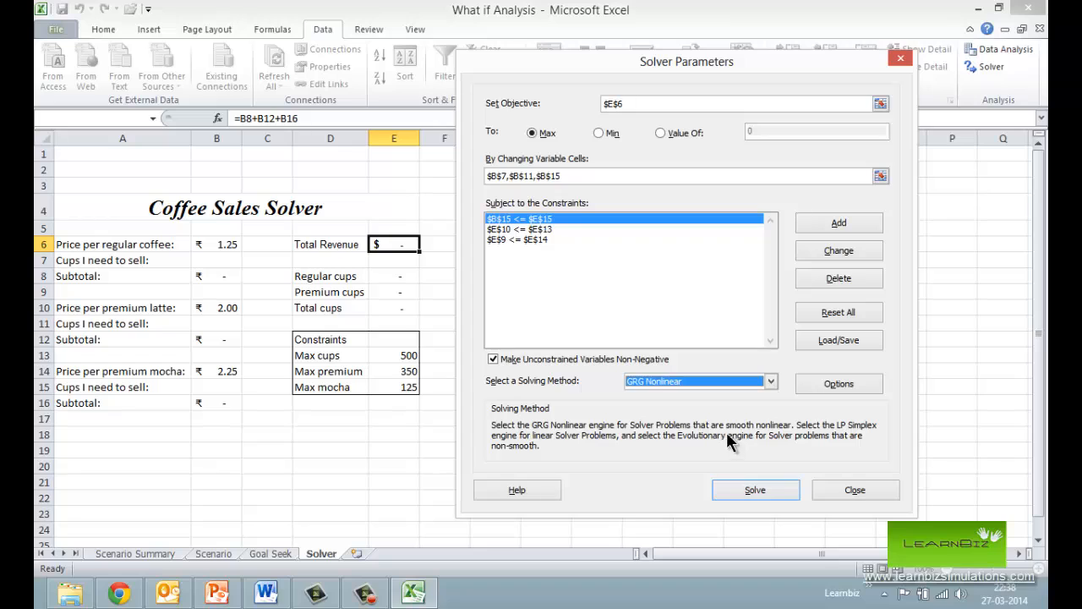
click(757, 490)
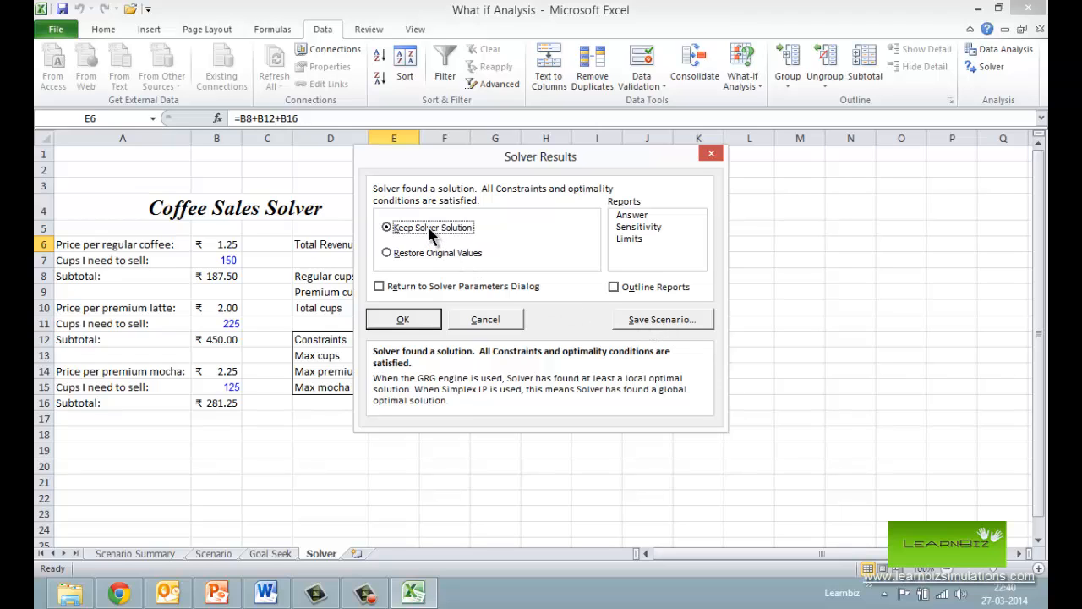
click(405, 320)
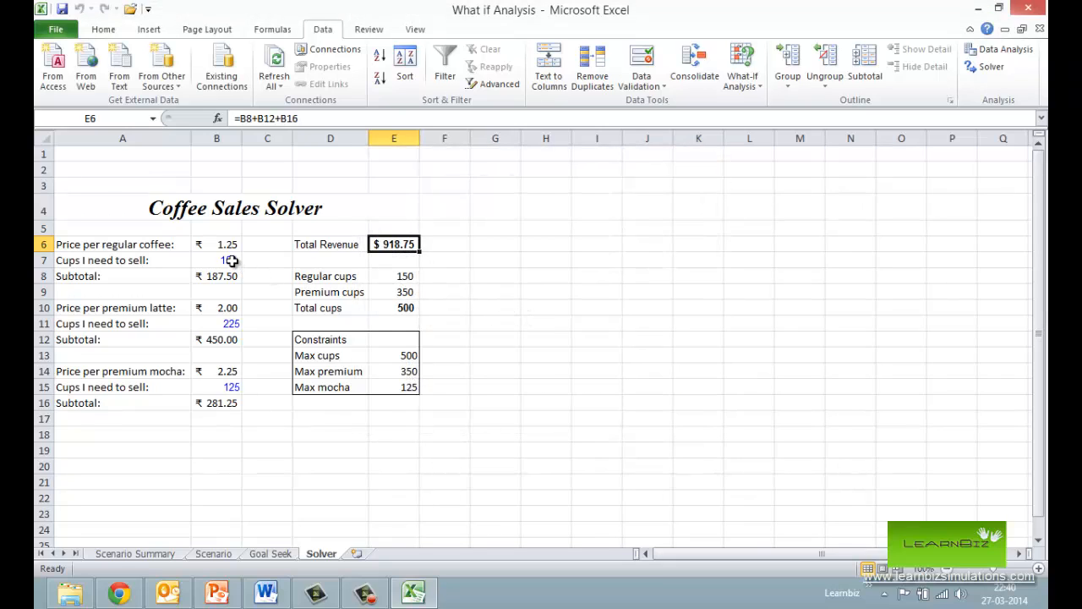
click(237, 325)
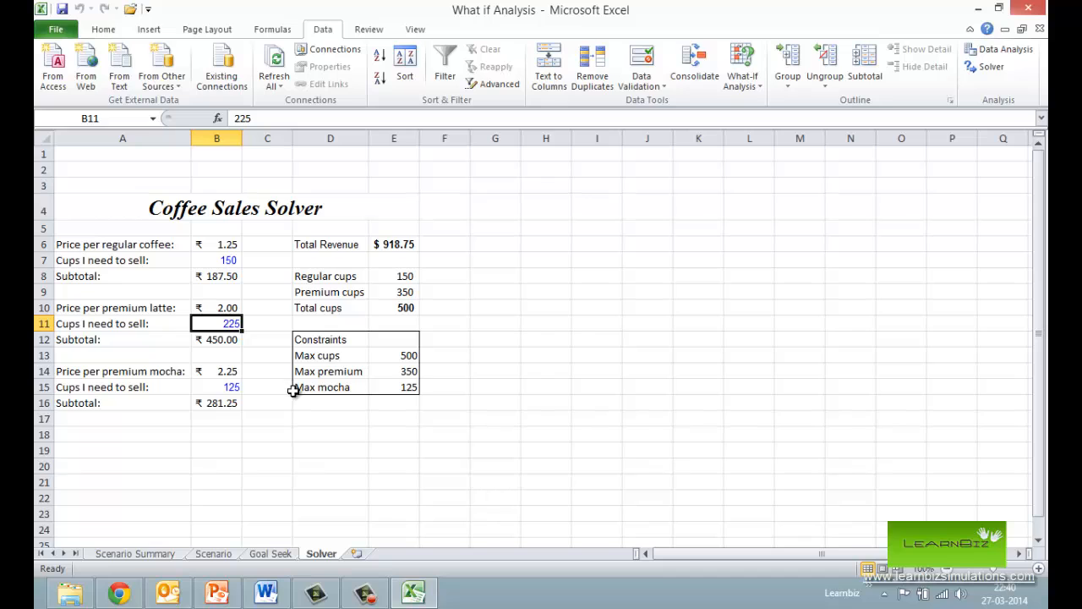
click(287, 448)
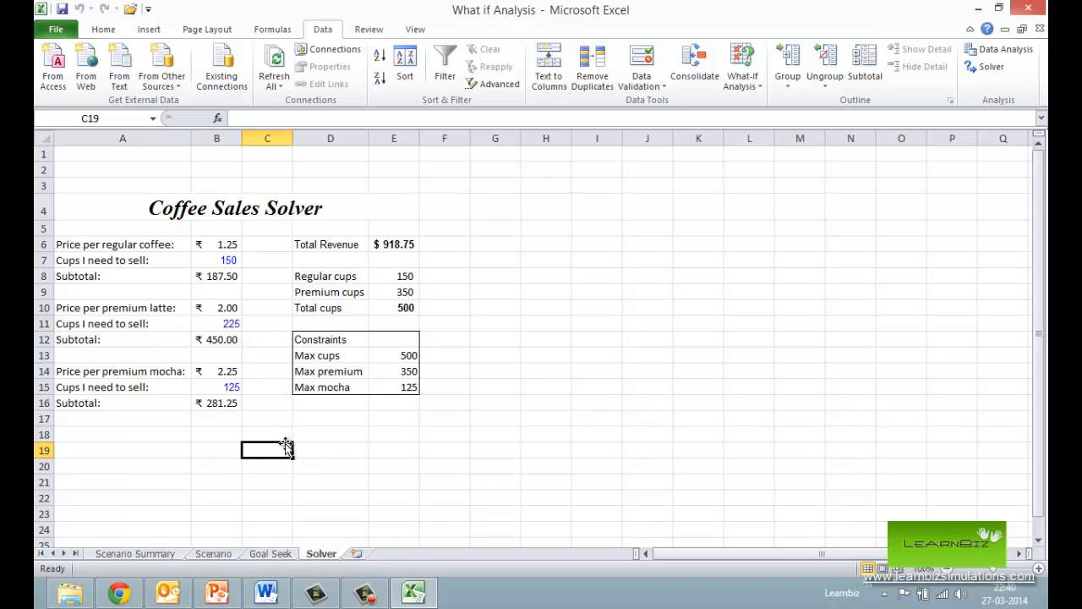